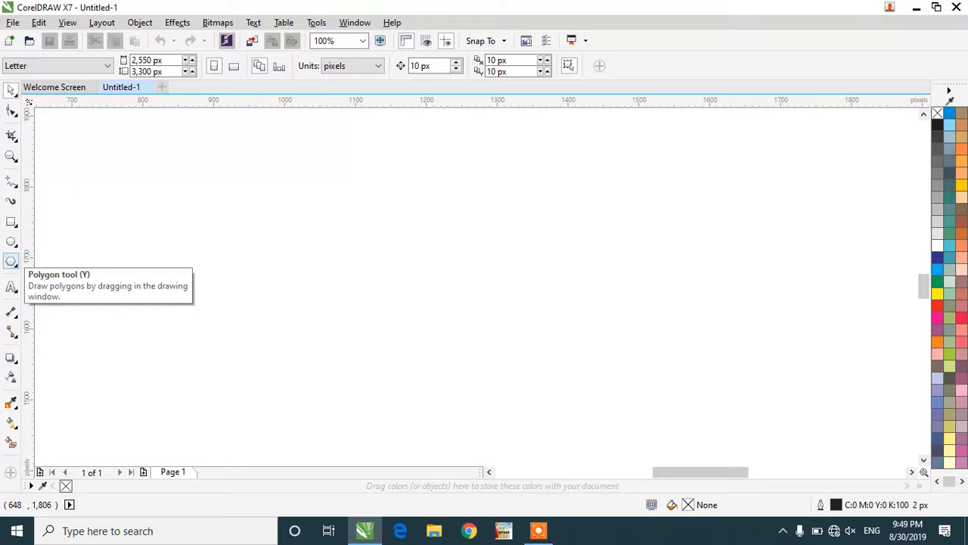
# Step: Draw a five-sided polygon about 135 by 119 px near the middle of the page and select it with the Pick tool
pyautogui.click(11, 261)
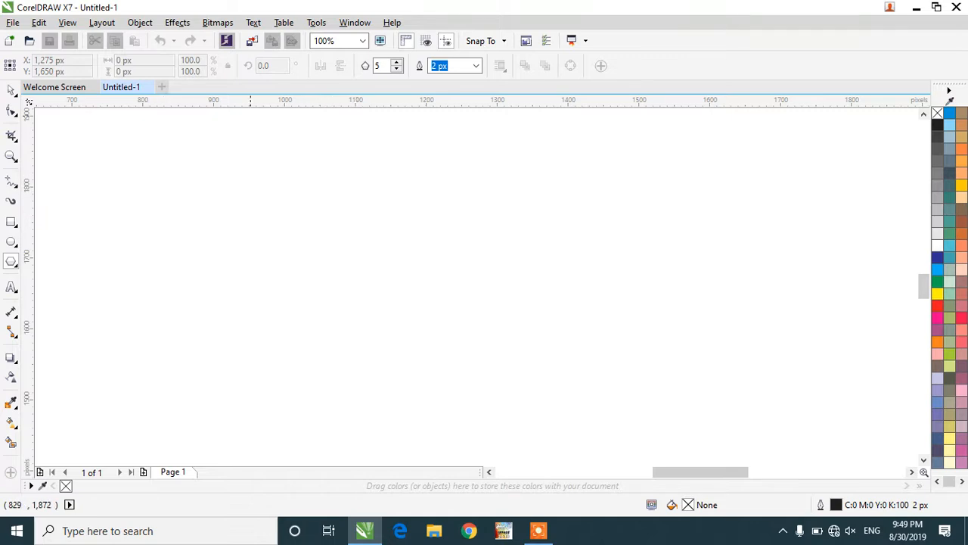
pyautogui.moveTo(374, 220)
pyautogui.mouseDown()
pyautogui.moveTo(407, 280)
pyautogui.moveTo(457, 315)
pyautogui.moveTo(475, 312)
pyautogui.mouseUp()
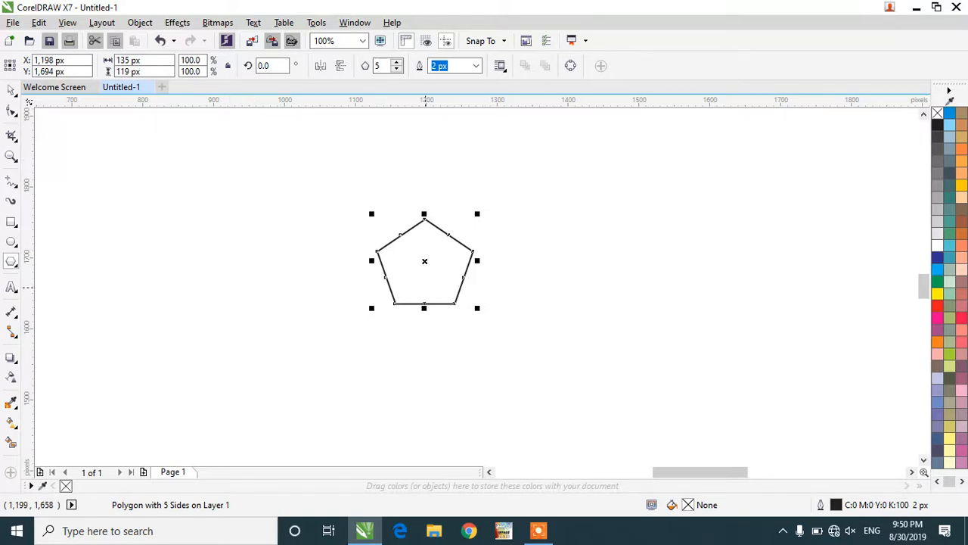
pyautogui.press('space')
pyautogui.click(447, 250)
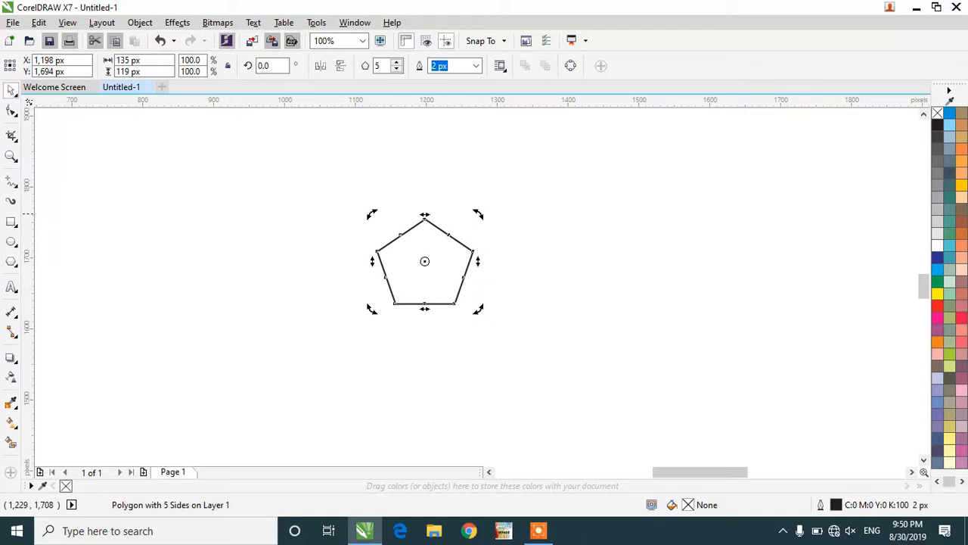
pyautogui.click(456, 260)
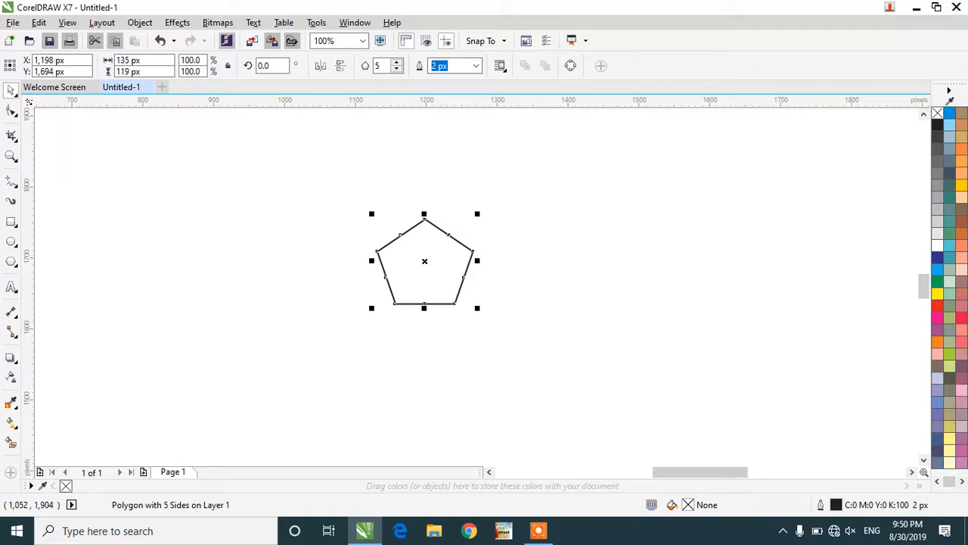
# Step: Try different side counts on the polygon: 11, 3, 6 and back to 3 sides
pyautogui.scroll(6, 393, 65)
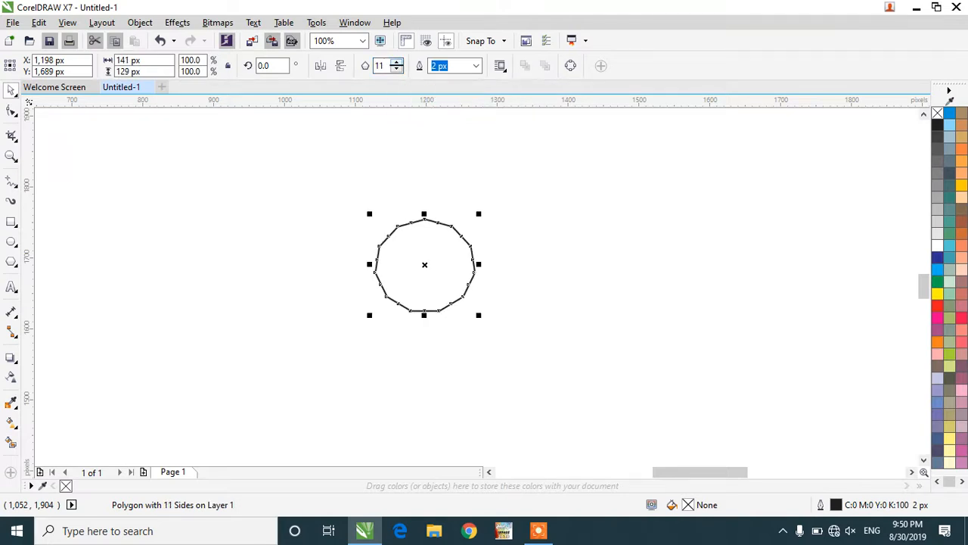
pyautogui.scroll(-3, 393, 65)
pyautogui.scroll(-6, 394, 66)
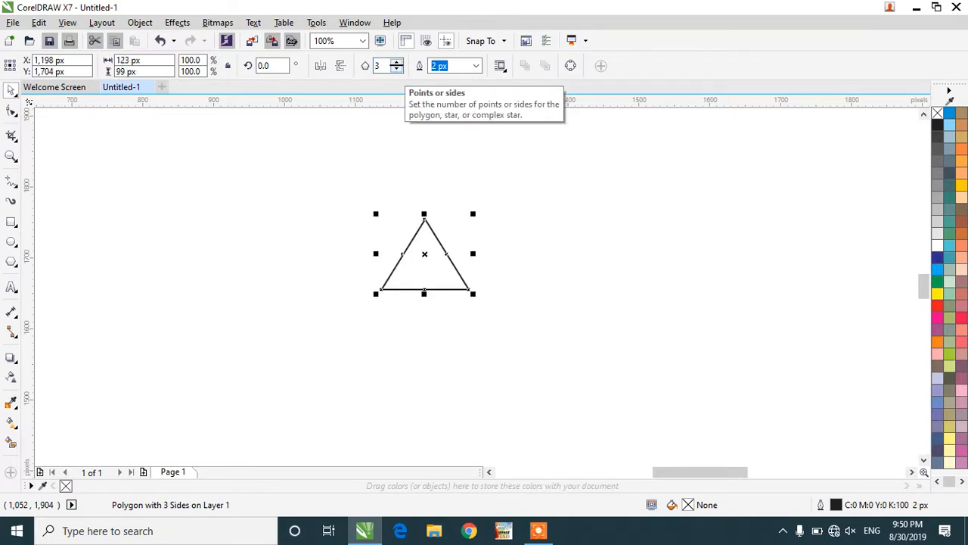
pyautogui.scroll(2, 394, 66)
pyautogui.scroll(1, 393, 66)
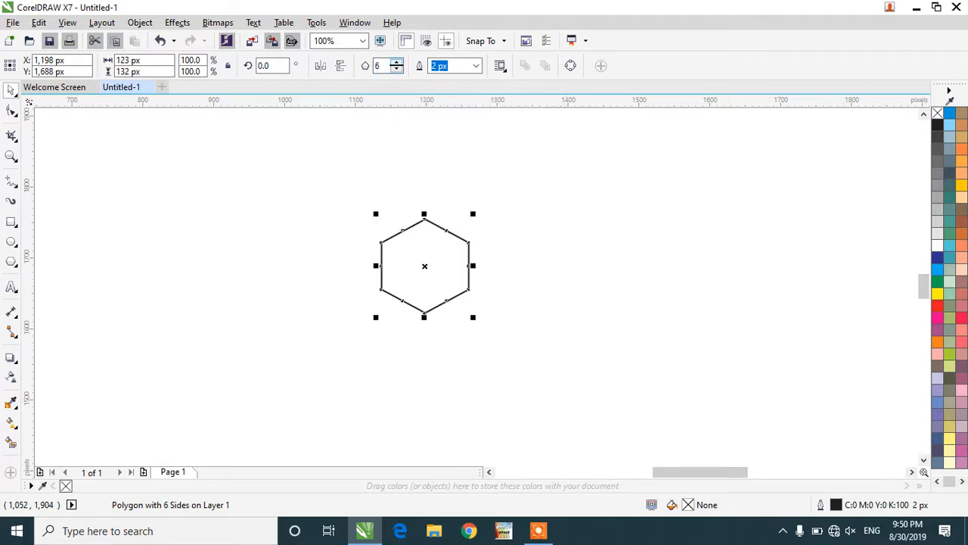
pyautogui.scroll(-3, 393, 66)
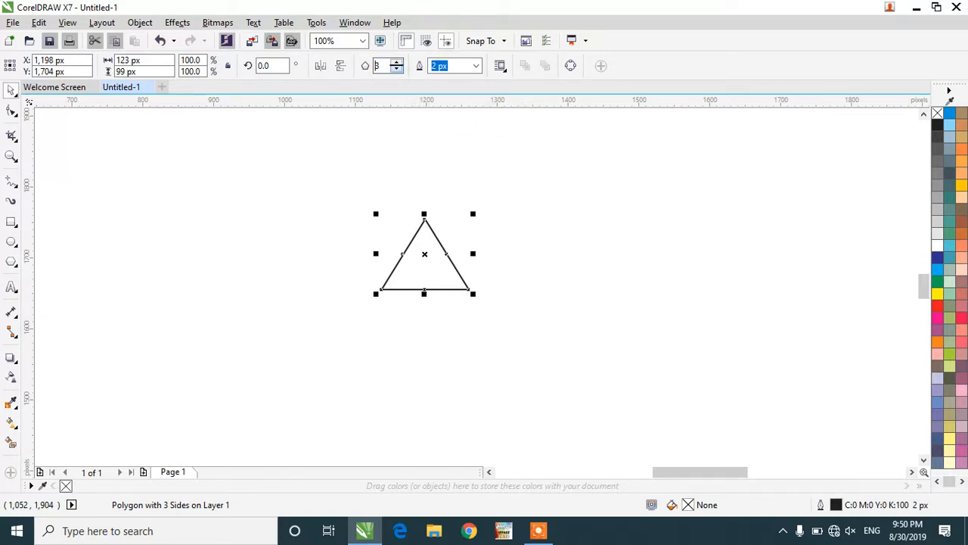
# Step: Try the polygon with up to 24 sides and settle on 6 sides
pyautogui.scroll(11, 379, 66)
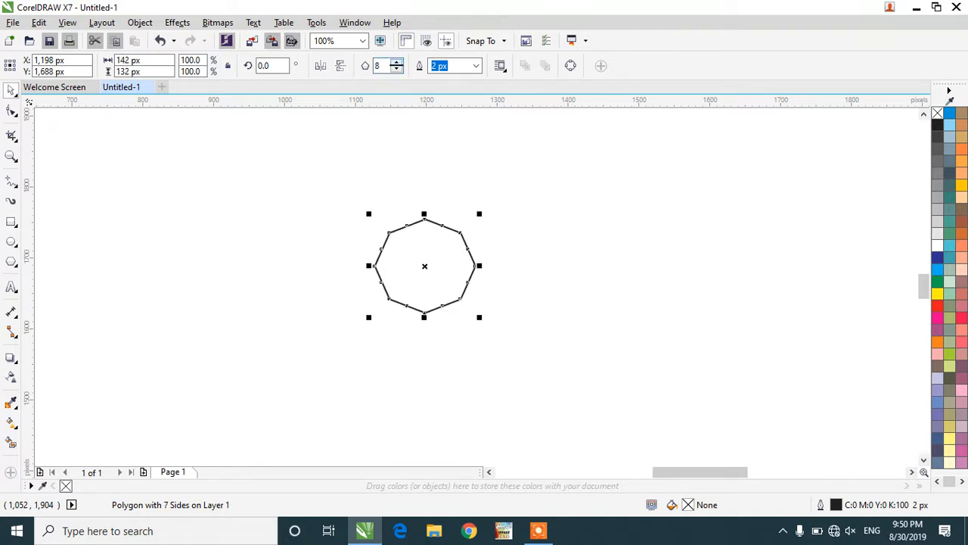
pyautogui.scroll(1, 379, 66)
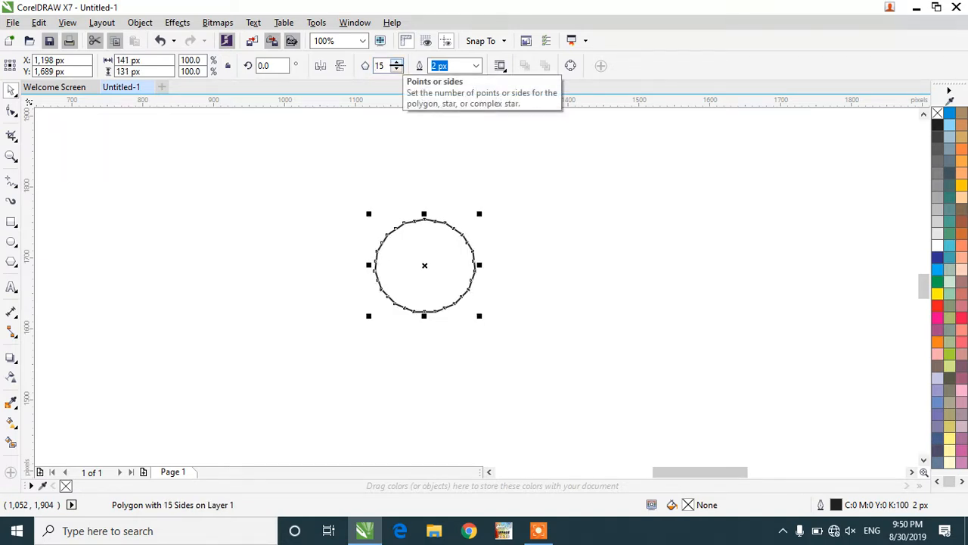
pyautogui.scroll(10, 379, 66)
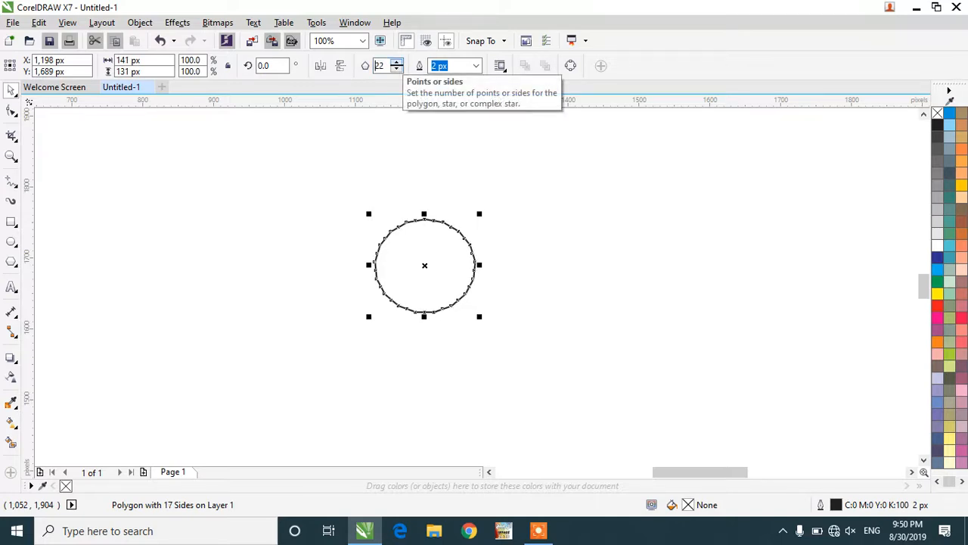
pyautogui.scroll(-3, 380, 66)
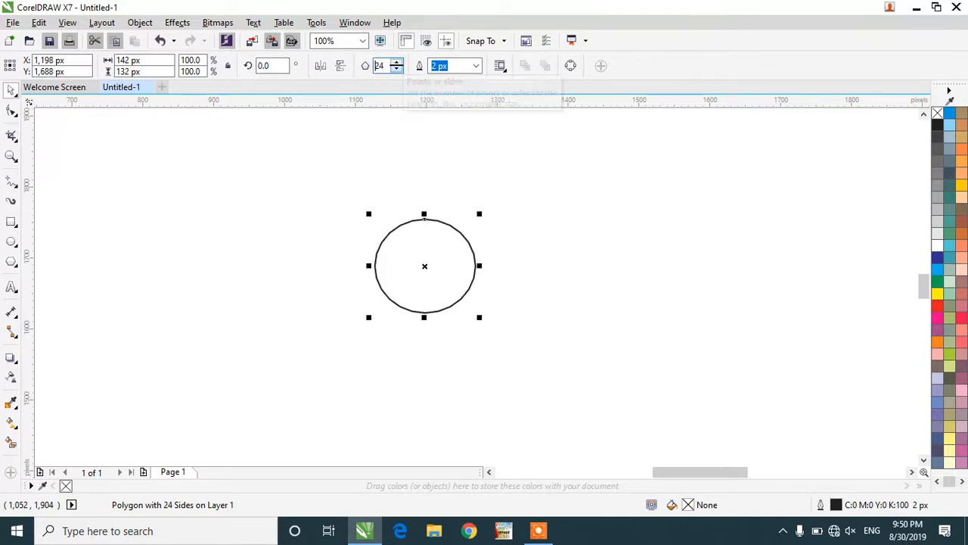
pyautogui.scroll(-11, 379, 66)
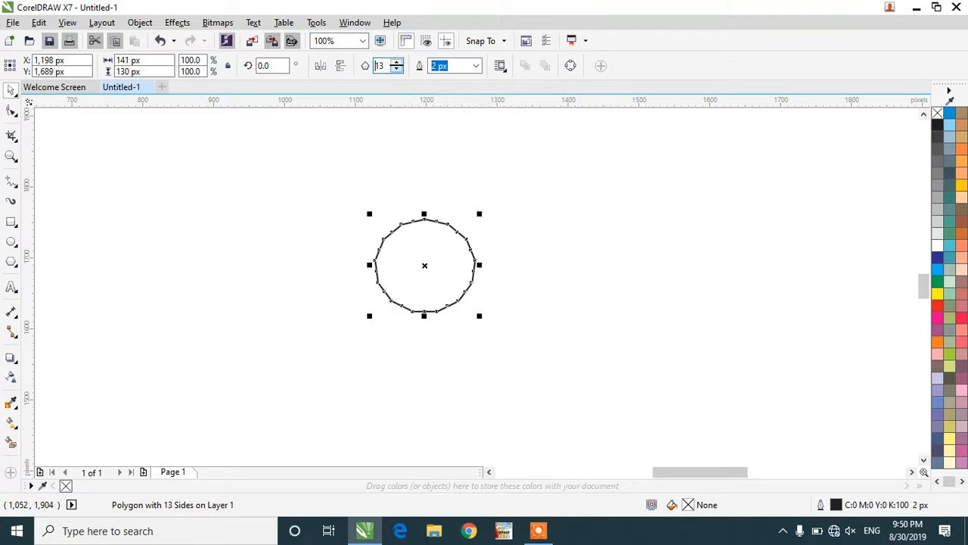
pyautogui.scroll(-5, 380, 66)
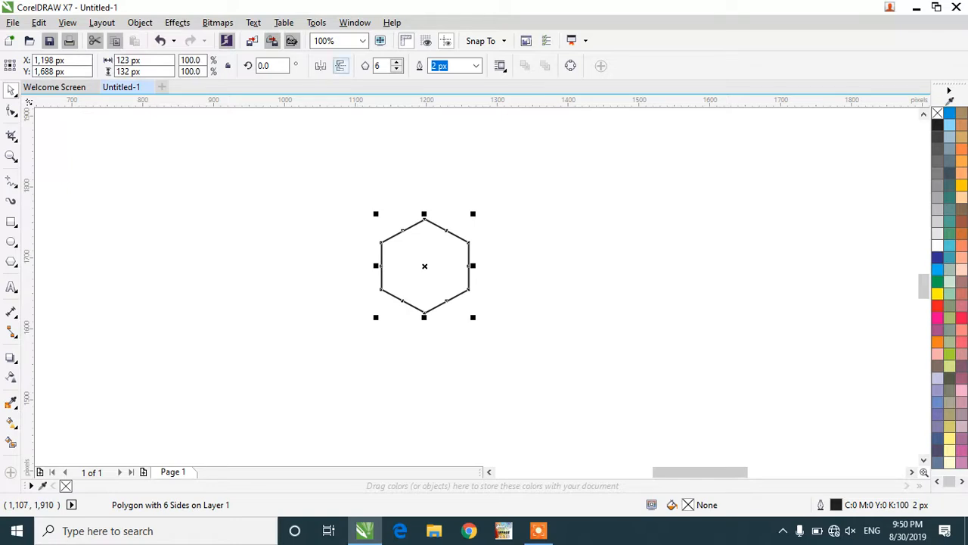
# Step: Mirror the hexagon horizontally twice and set its rotation angle to 180 degrees
pyautogui.click(321, 66)
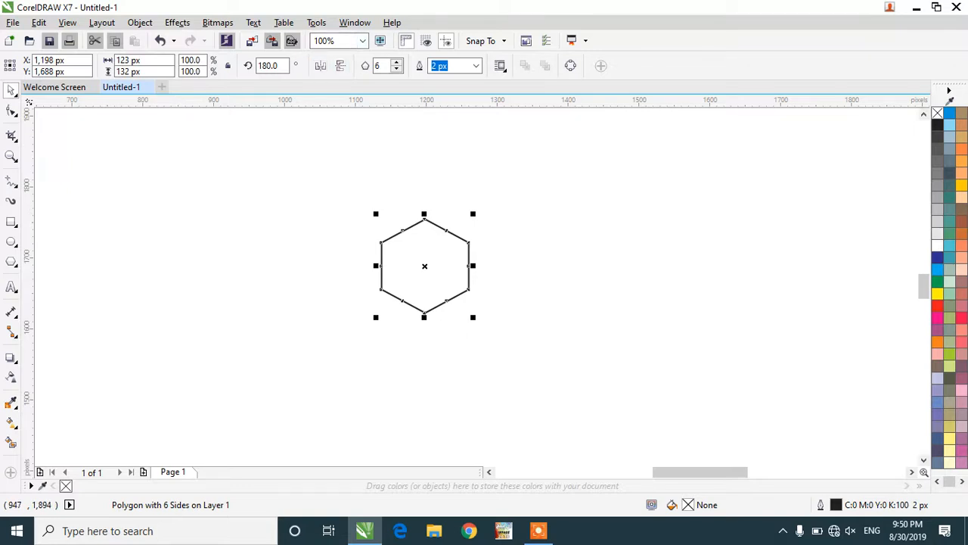
pyautogui.click(320, 65)
pyautogui.moveTo(274, 66); pyautogui.dragTo(257, 67)
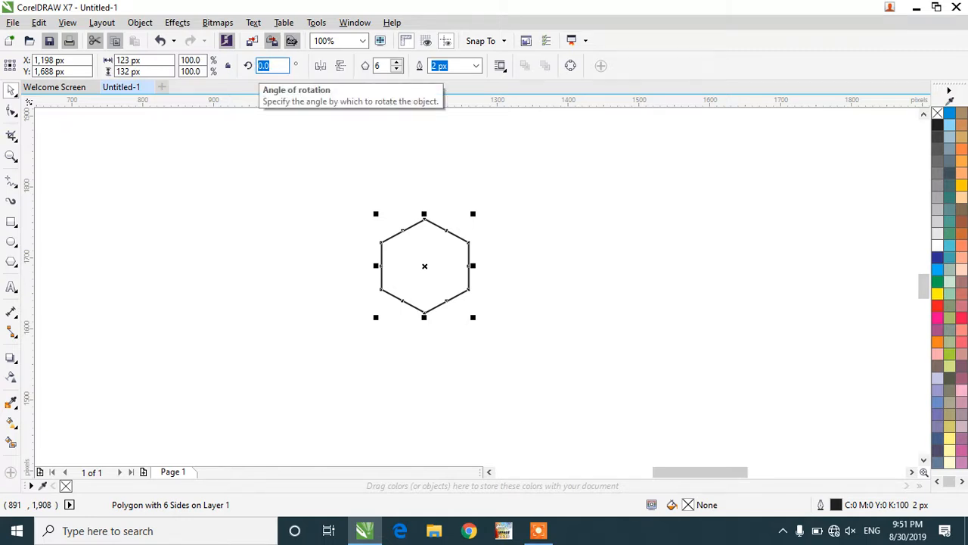
pyautogui.write('180')
pyautogui.press('Return')
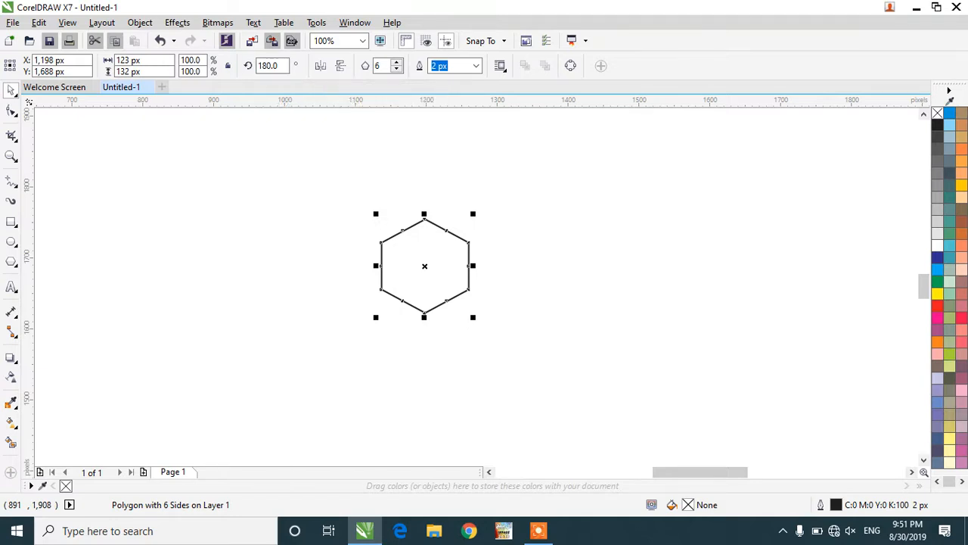
# Step: Set the hexagon's rotation angle to 70 degrees
pyautogui.moveTo(281, 66); pyautogui.dragTo(258, 67)
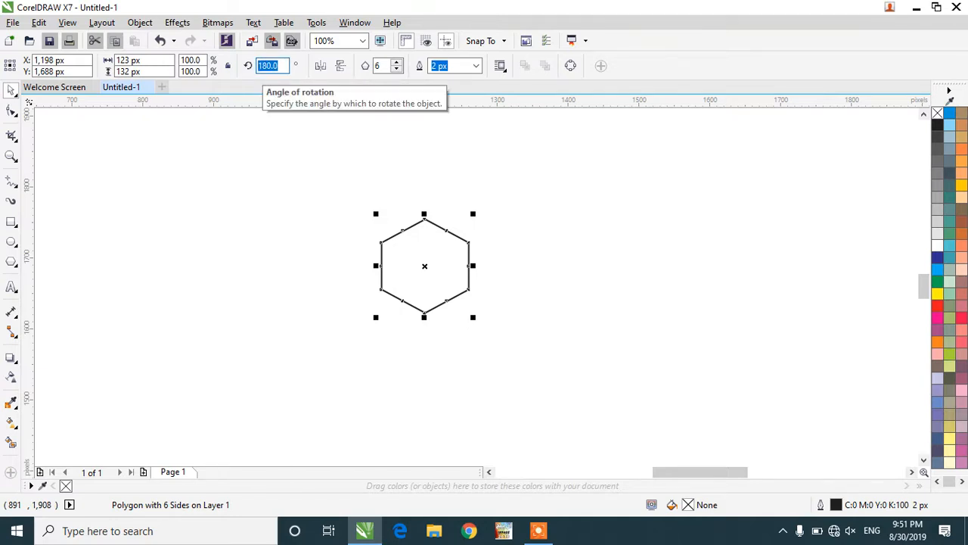
pyautogui.write('70')
pyautogui.press('Return')
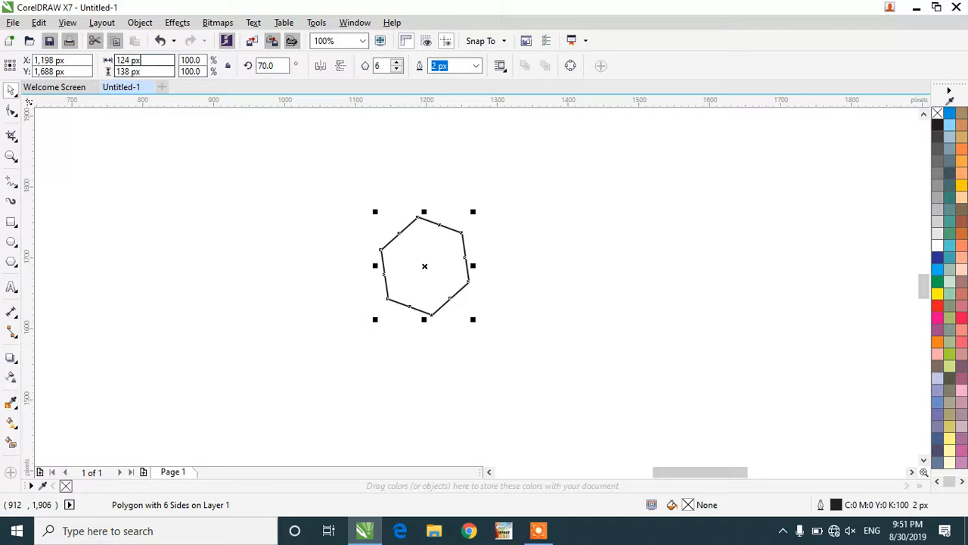
# Step: Resize the hexagon to 200 px wide and 200 px high
pyautogui.click(140, 59)
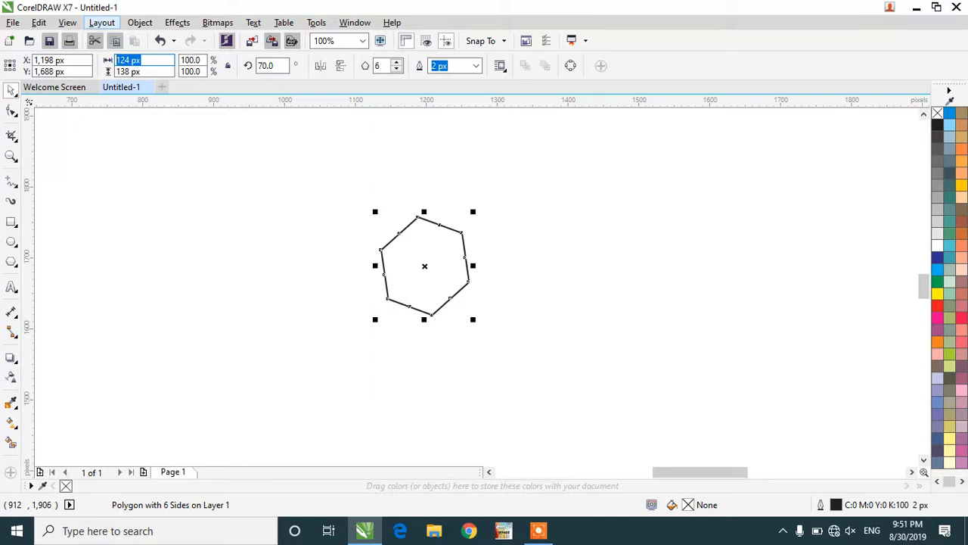
pyautogui.write('200')
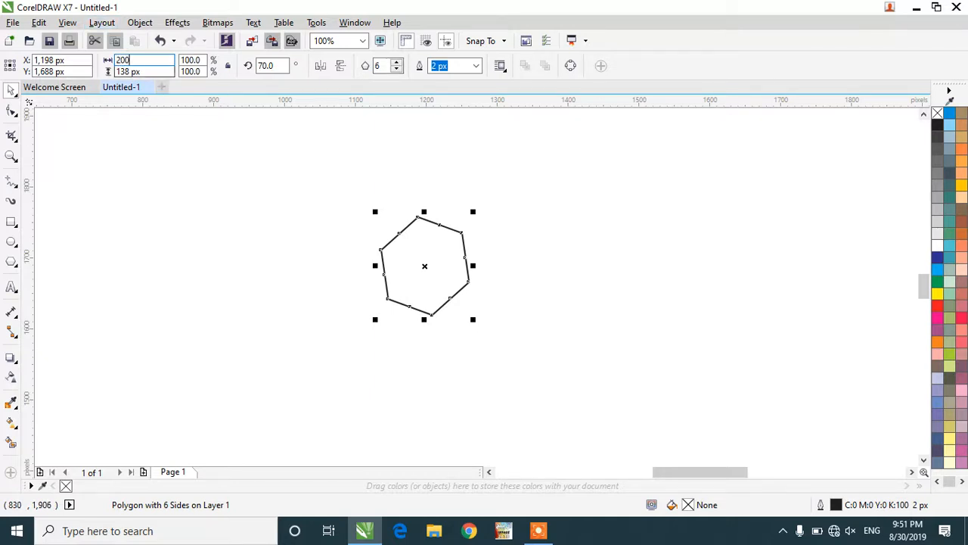
pyautogui.press('Tab')
pyautogui.write('200')
pyautogui.press('Return')
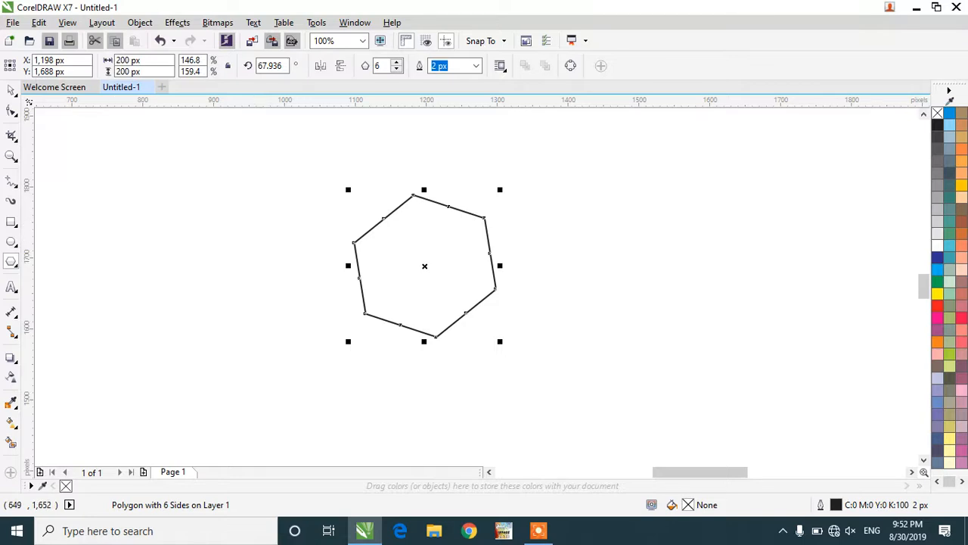
# Step: Draw a five-pointed star about 155 by 156 px beside the hexagon with the Star tool
pyautogui.click(11, 261)
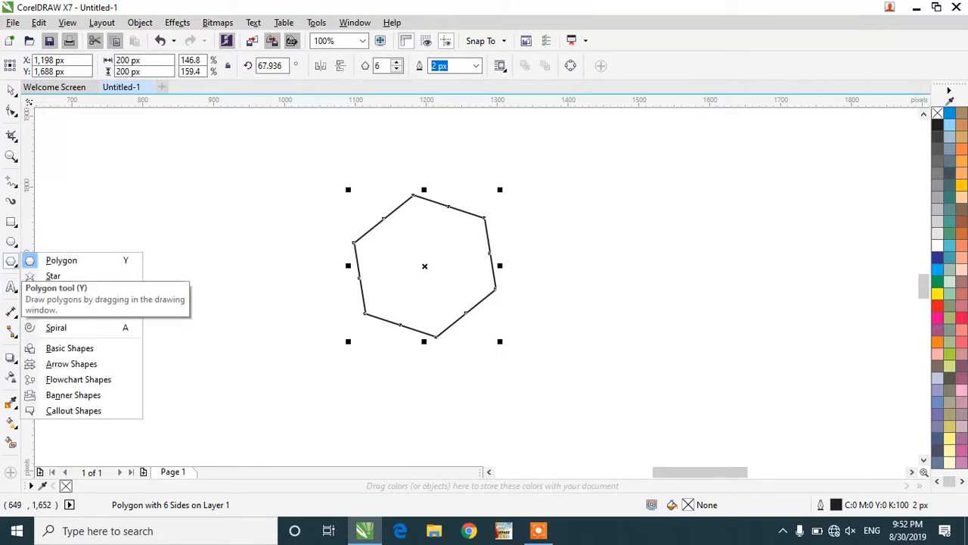
pyautogui.click(53, 275)
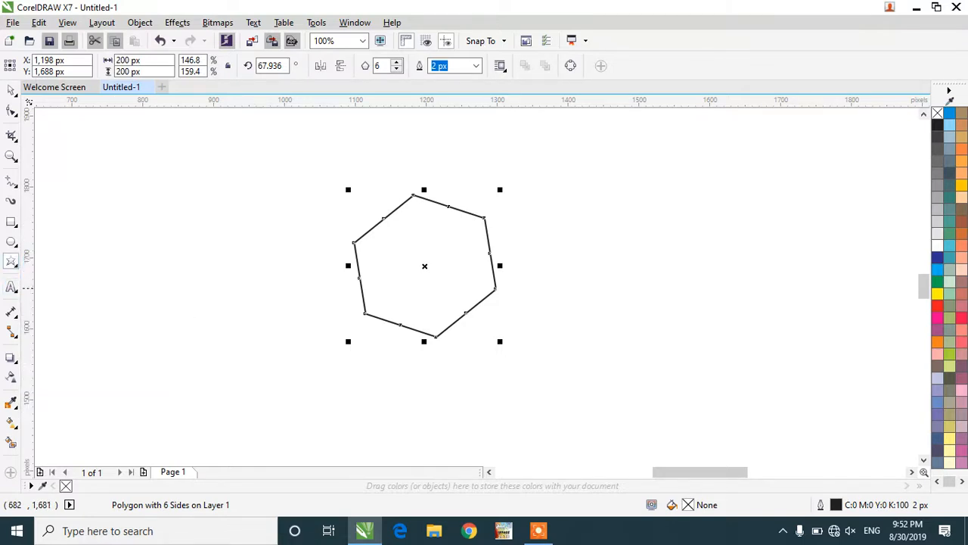
pyautogui.moveTo(200, 240); pyautogui.dragTo(313, 356)
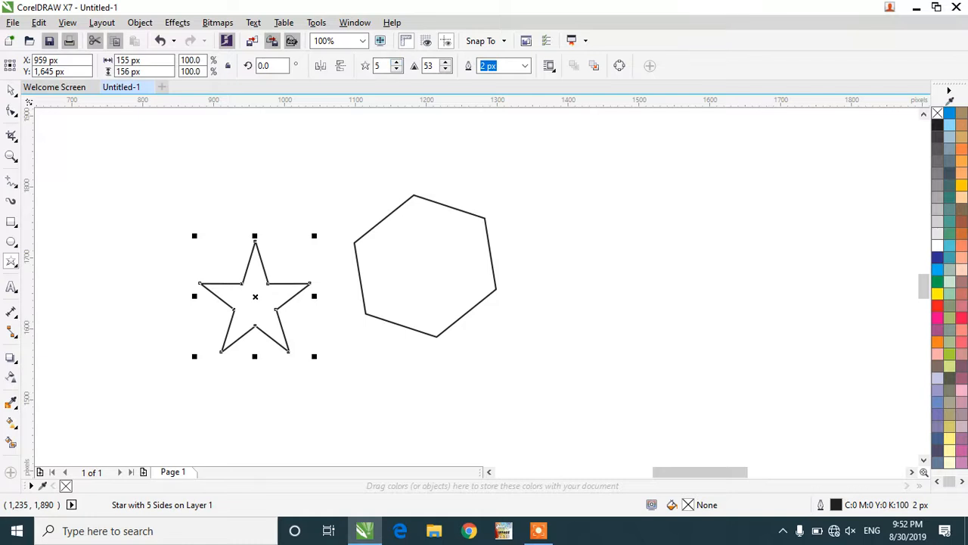
# Step: Increase the star's number of points to 15
pyautogui.click(396, 62)
pyautogui.click(397, 62)
pyautogui.click(397, 62)
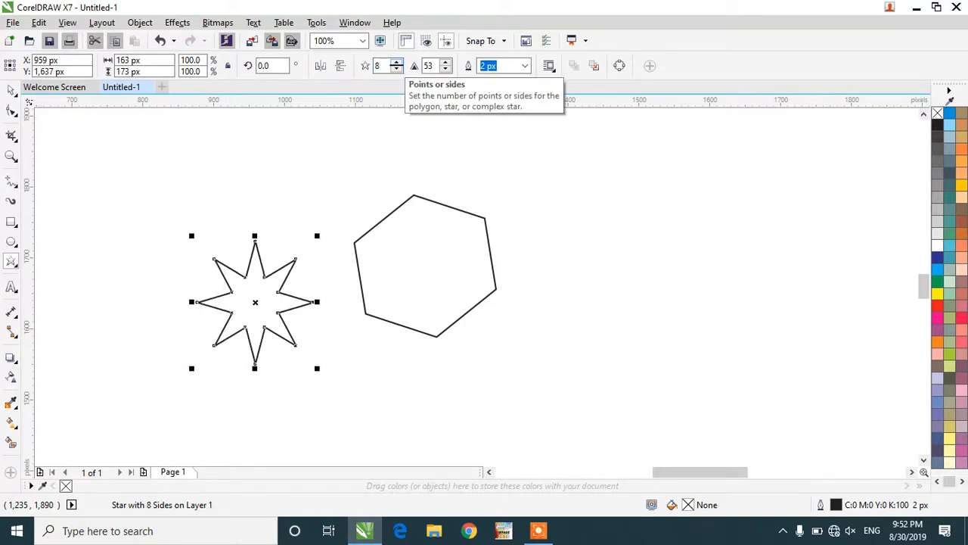
pyautogui.click(396, 62)
pyautogui.click(397, 62)
pyautogui.click(396, 62)
pyautogui.click(397, 62)
pyautogui.click(397, 62)
pyautogui.click(396, 62)
pyautogui.click(396, 62)
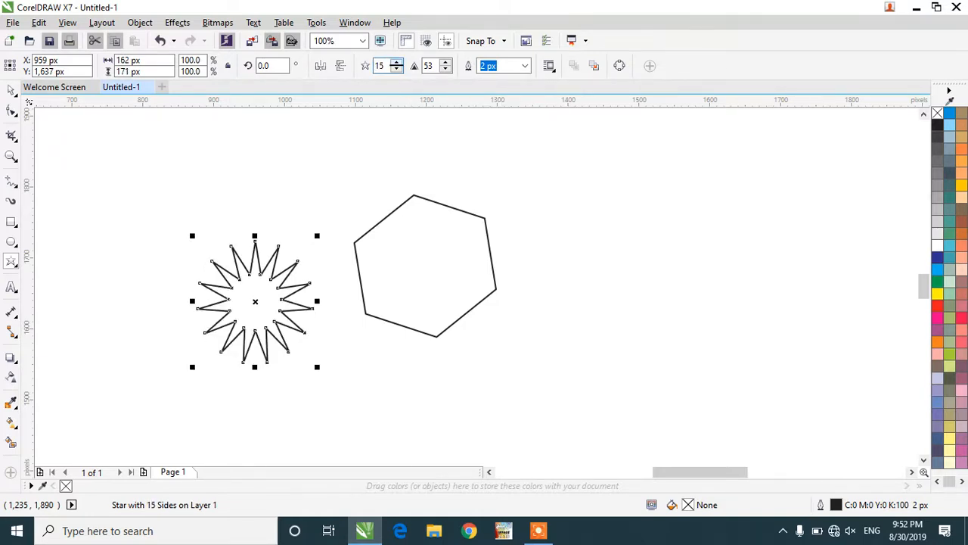
# Step: Reduce the star's number of points to 9
pyautogui.click(397, 69)
pyautogui.click(396, 69)
pyautogui.click(397, 68)
pyautogui.click(396, 68)
pyautogui.click(396, 69)
pyautogui.click(397, 69)
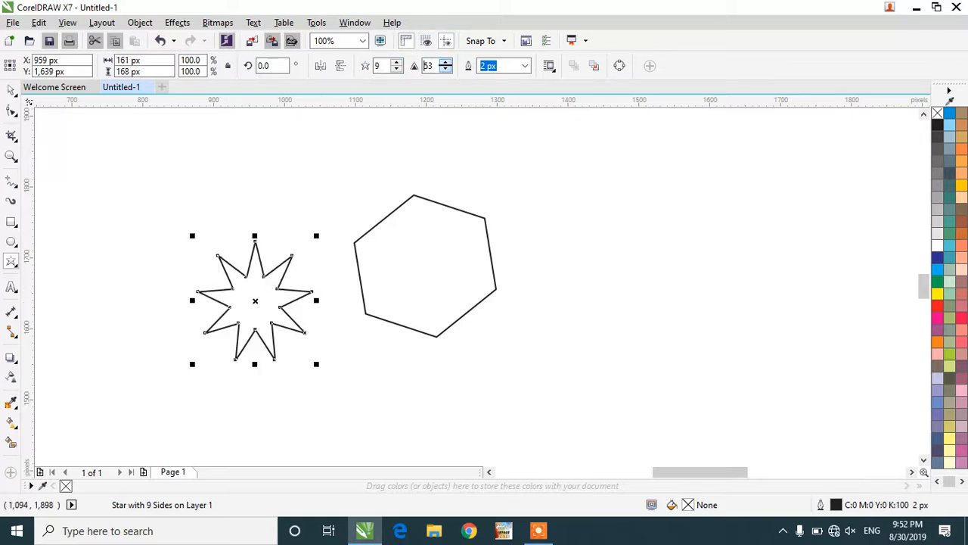
# Step: Try different sharpness values on the nine-pointed star: 99, 53 and 10
pyautogui.moveTo(445, 66); pyautogui.dragTo(445, 30)
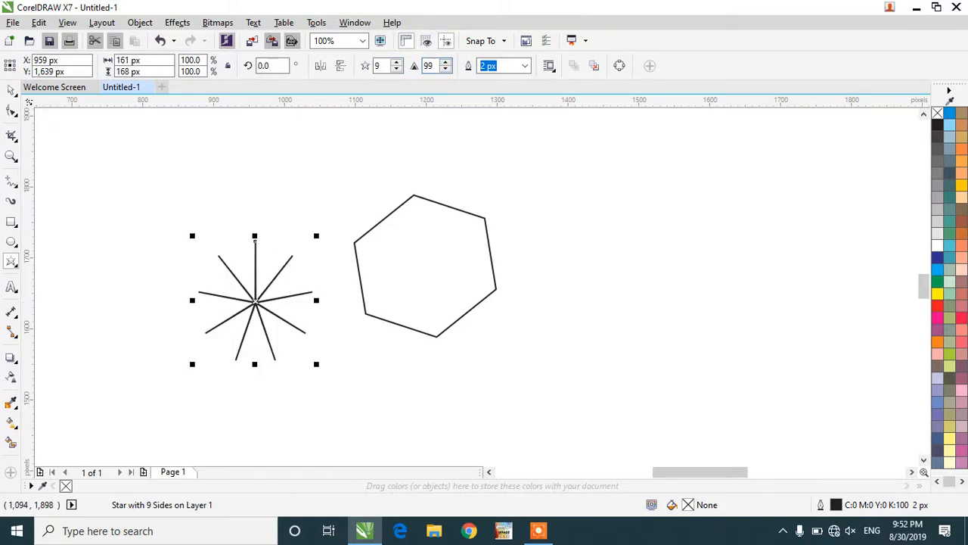
pyautogui.moveTo(446, 66); pyautogui.dragTo(446, 101)
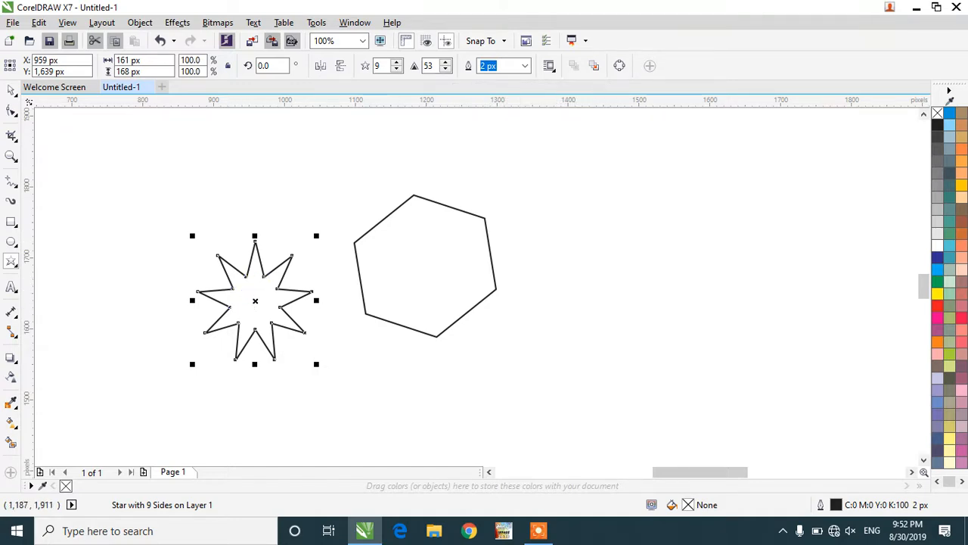
pyautogui.doubleClick(427, 65)
pyautogui.write('12')
pyautogui.press('Return')
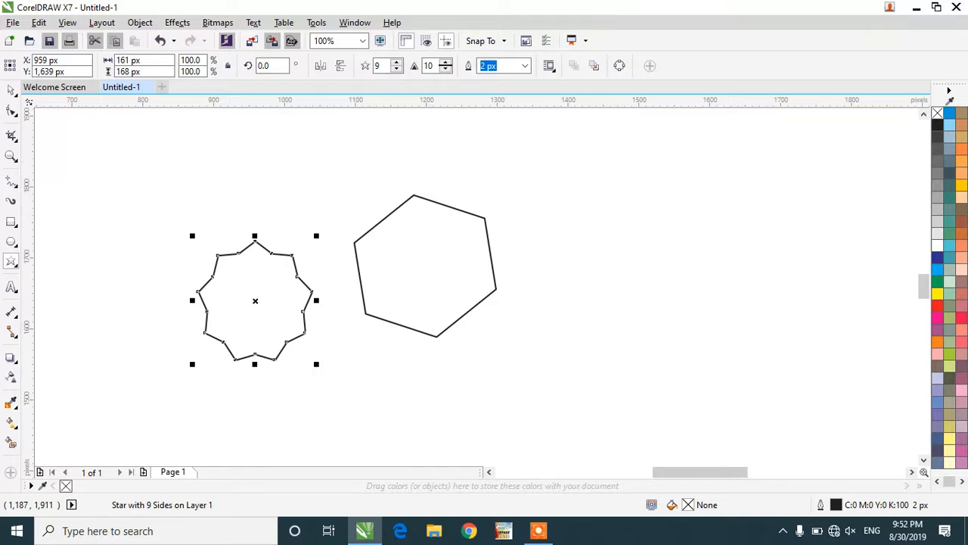
# Step: Set the nine-pointed star's sharpness to 23 and deselect it
pyautogui.click(446, 64)
pyautogui.click(446, 64)
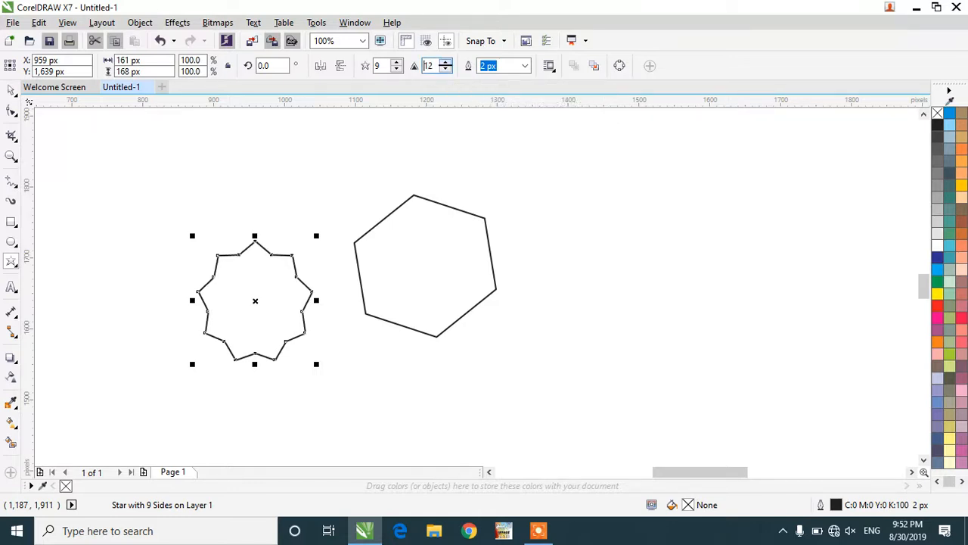
pyautogui.click(445, 64)
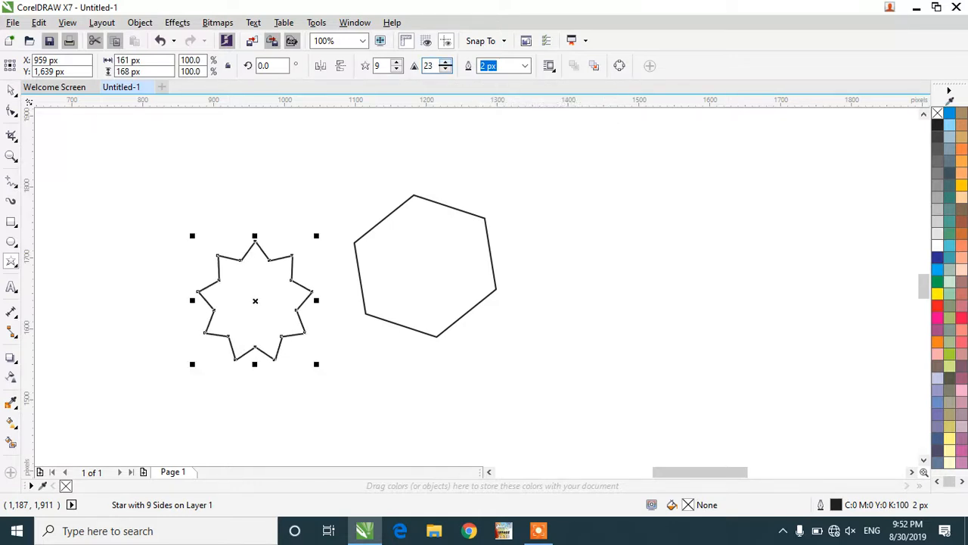
pyautogui.click(587, 234)
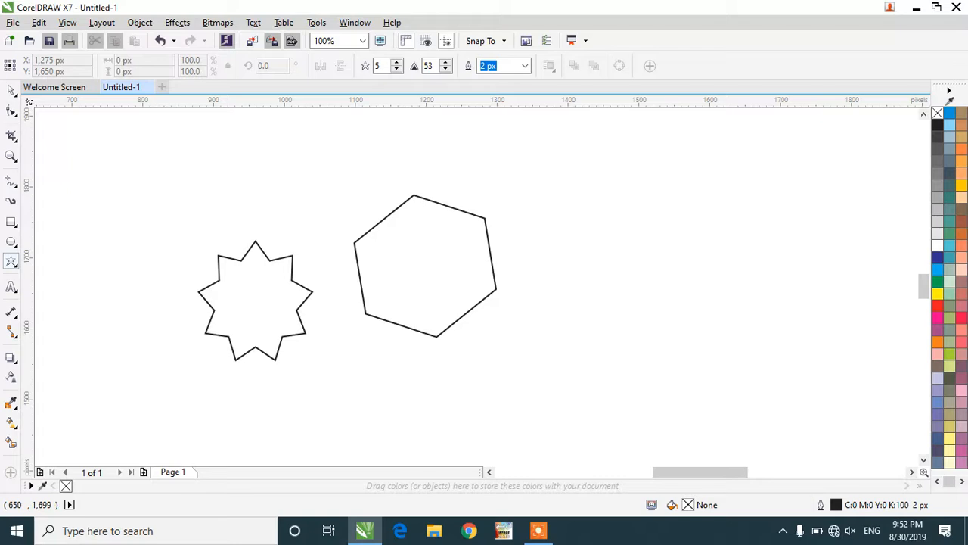
# Step: Draw a nine-pointed complex star with sharpness 2, about 186 by 160 px, beside the hexagon
pyautogui.click(13, 263)
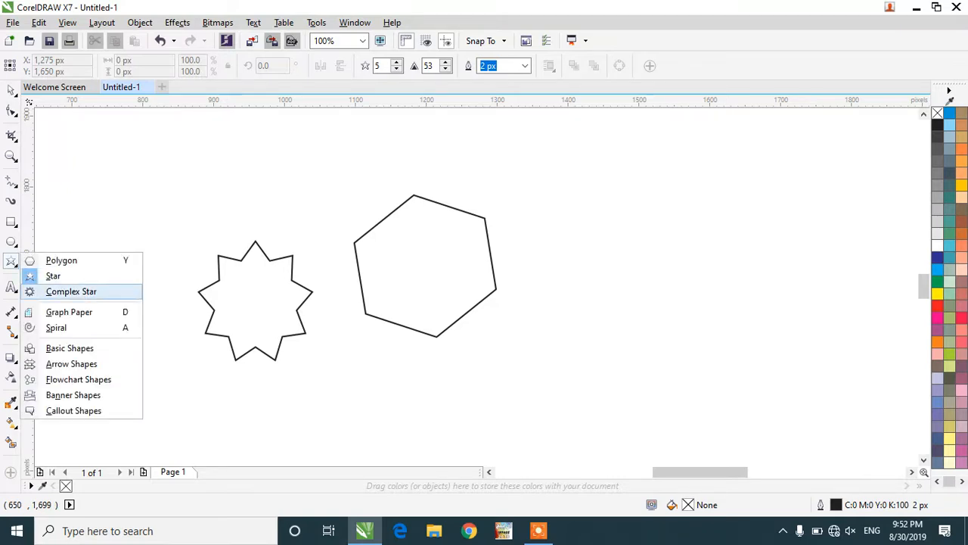
pyautogui.click(71, 291)
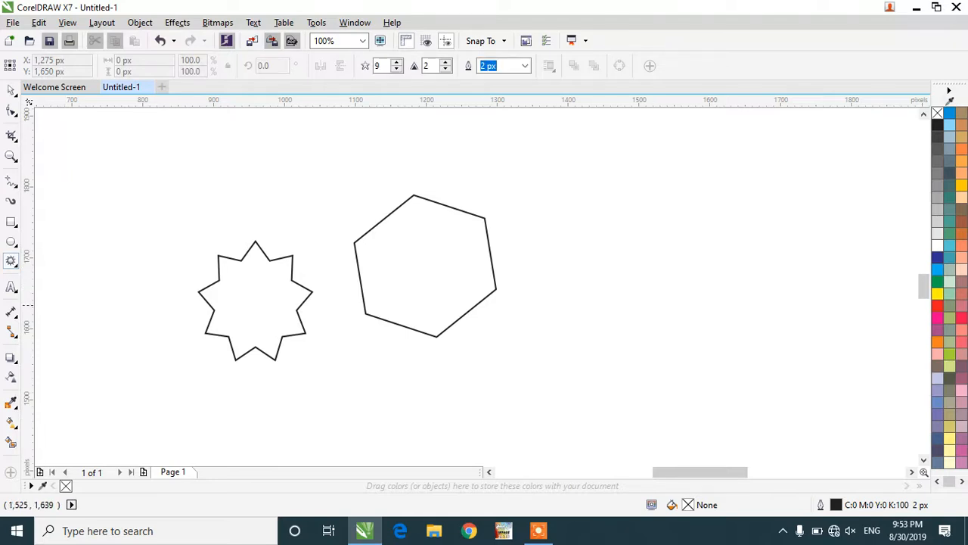
pyautogui.moveTo(592, 262); pyautogui.dragTo(723, 374)
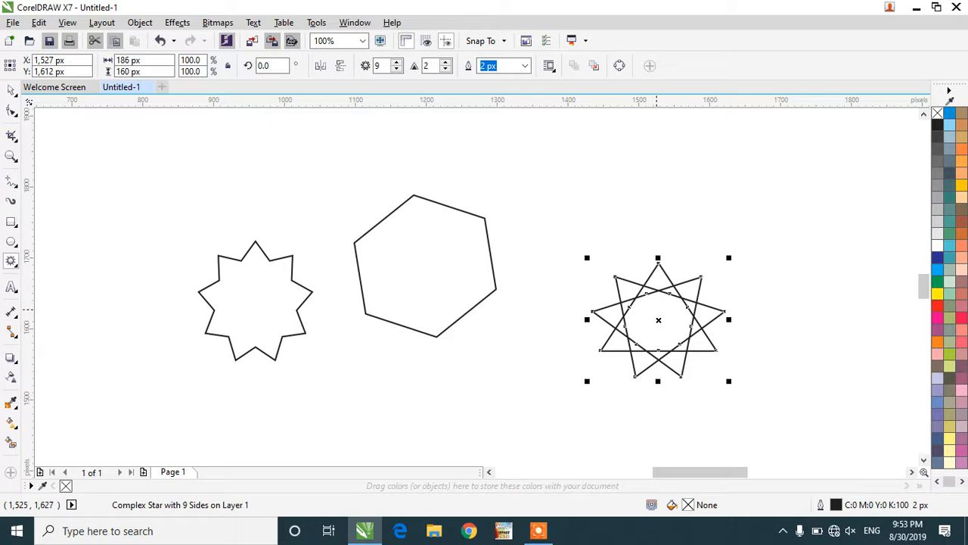
# Step: Rotate the complex star clockwise to an angle of about 344°
pyautogui.click(11, 91)
pyautogui.scroll(2, 671, 336)
pyautogui.scroll(-1, 672, 335)
pyautogui.click(731, 219)
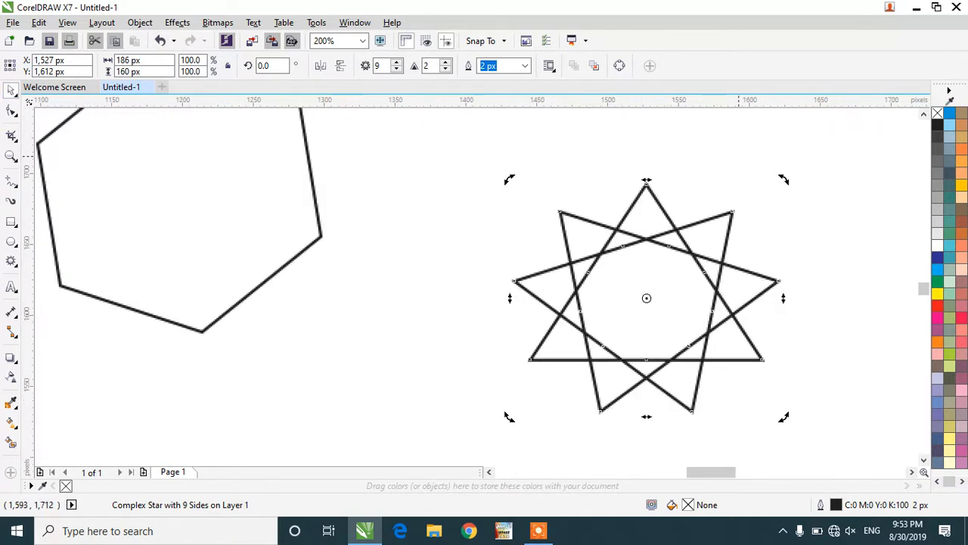
pyautogui.moveTo(787, 178); pyautogui.dragTo(805, 221)
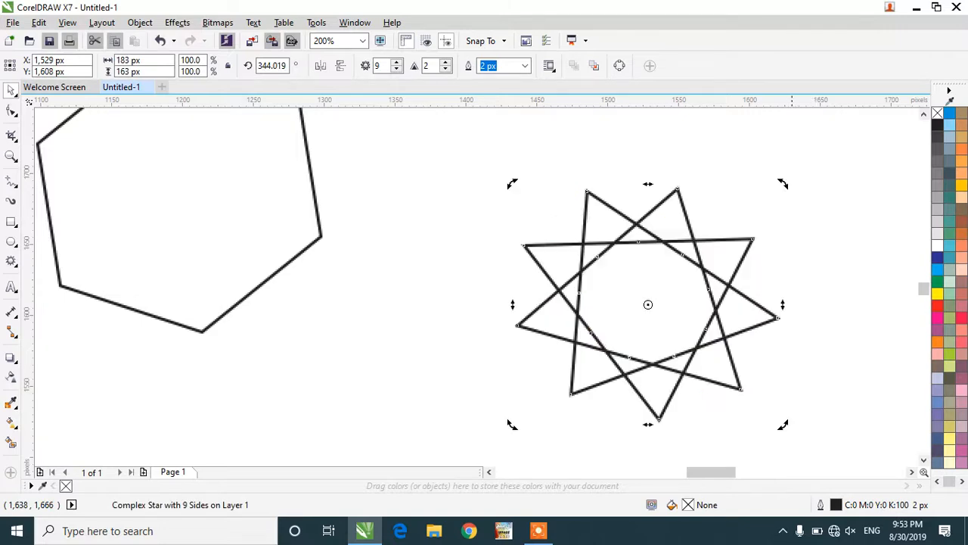
pyautogui.click(786, 178)
pyautogui.click(709, 266)
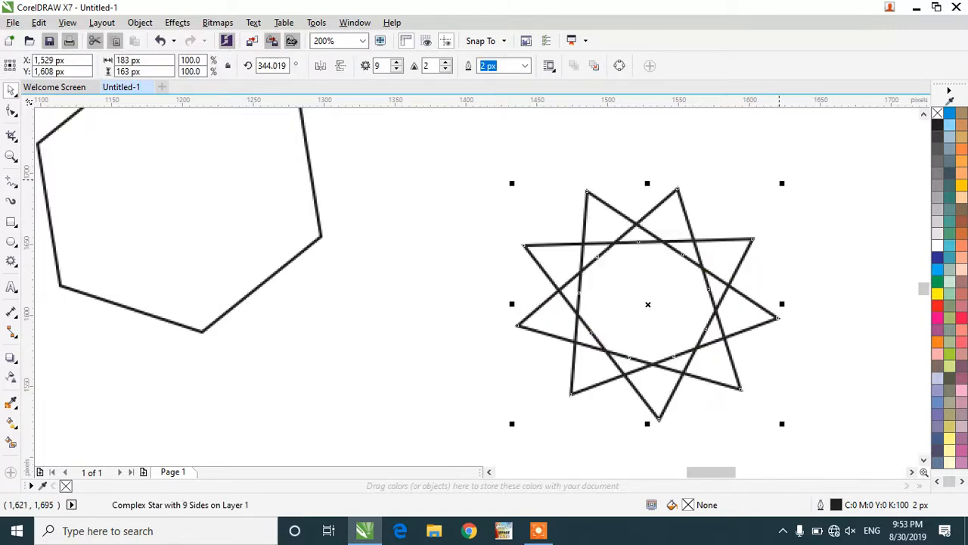
# Step: Rotate a copy of the complex star to about 331° over the original and deselect it
pyautogui.click(739, 246)
pyautogui.click(739, 242)
pyautogui.click(738, 244)
pyautogui.moveTo(785, 182); pyautogui.dragTo(796, 222)
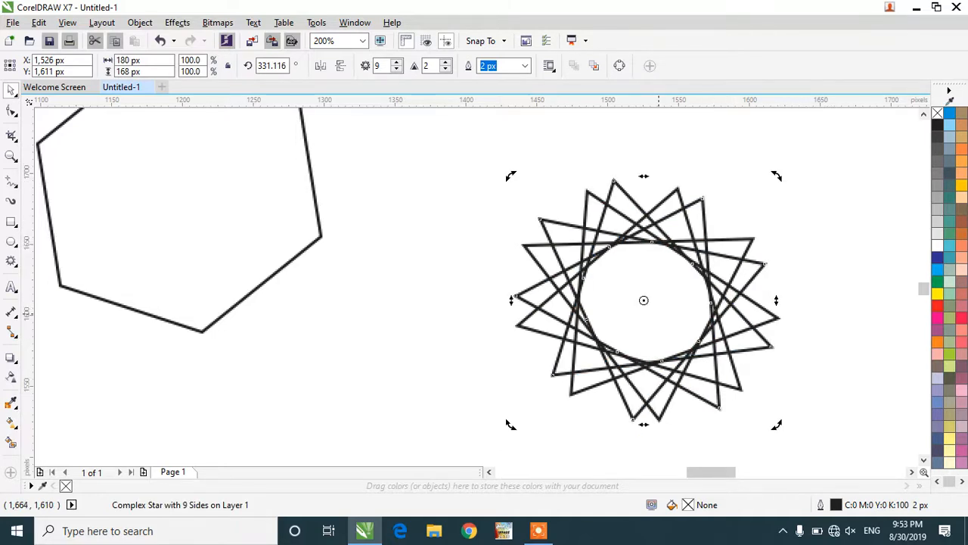
pyautogui.moveTo(644, 301); pyautogui.dragTo(604, 280)
pyautogui.scroll(-1, 509, 272)
pyautogui.scroll(-2, 509, 273)
pyautogui.click(456, 284)
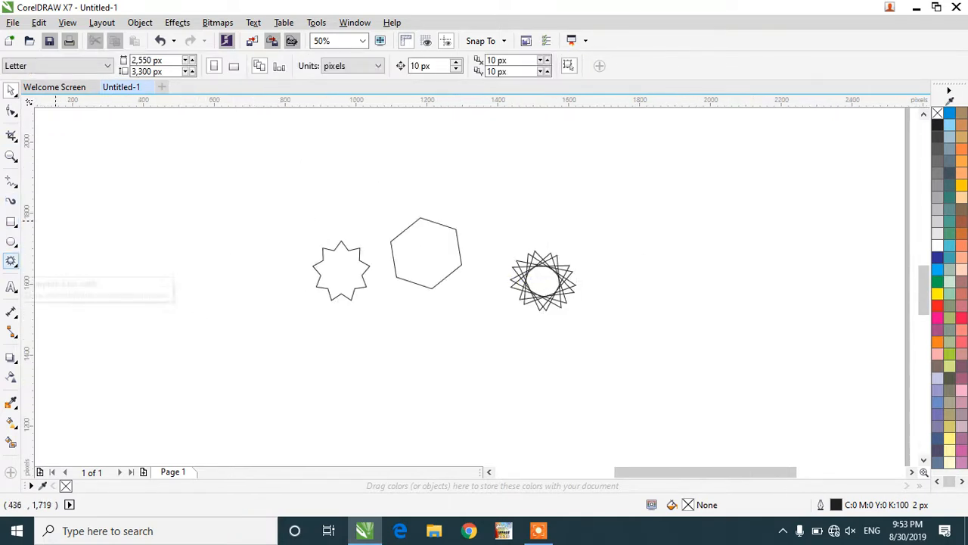
# Step: Draw a graph paper grid of 4 columns and 3 rows and enlarge it until it overlaps the nine-pointed star
pyautogui.click(12, 262)
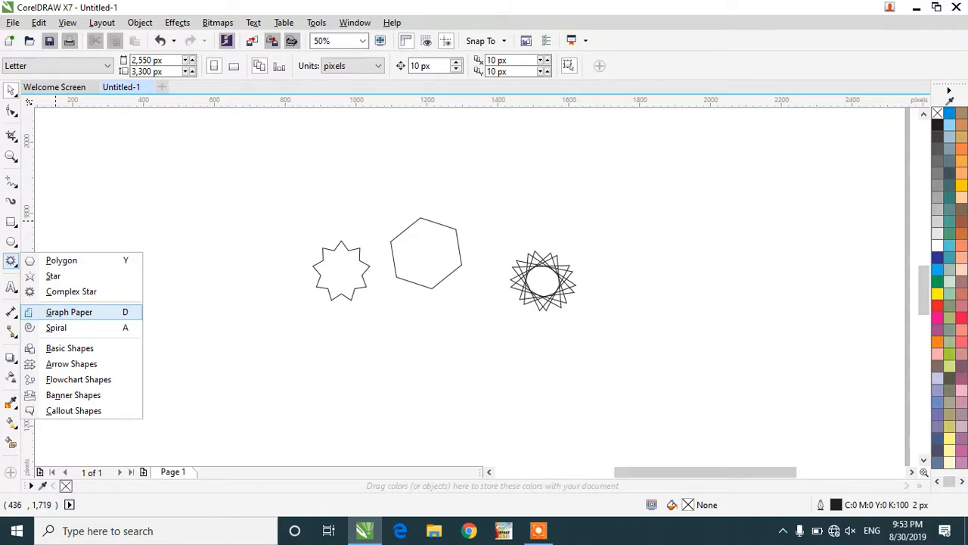
pyautogui.click(69, 312)
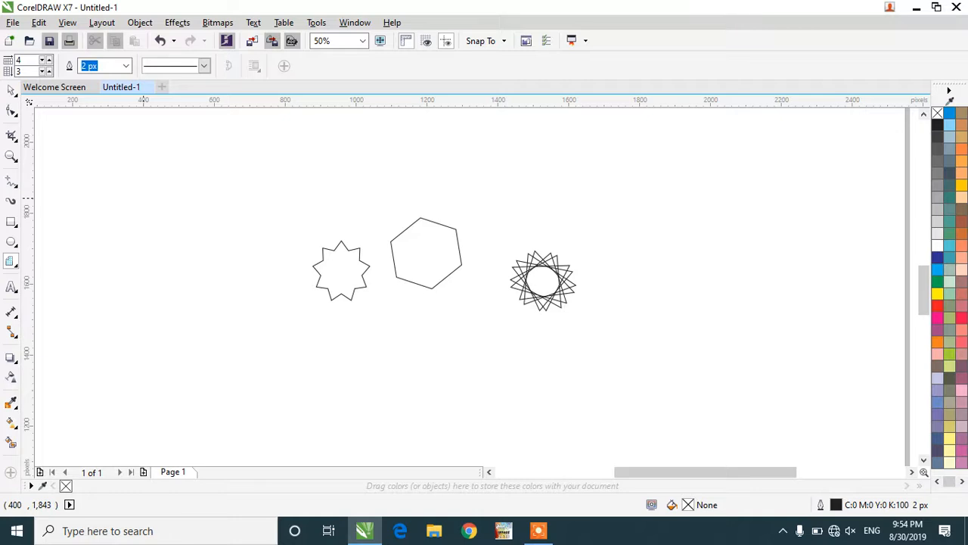
pyautogui.moveTo(144, 200); pyautogui.dragTo(245, 312)
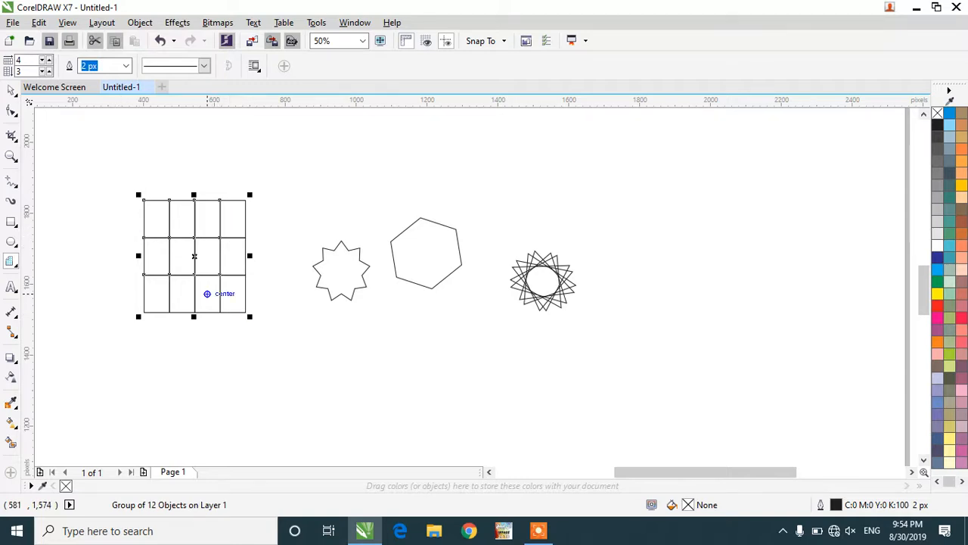
pyautogui.moveTo(250, 316); pyautogui.dragTo(363, 442)
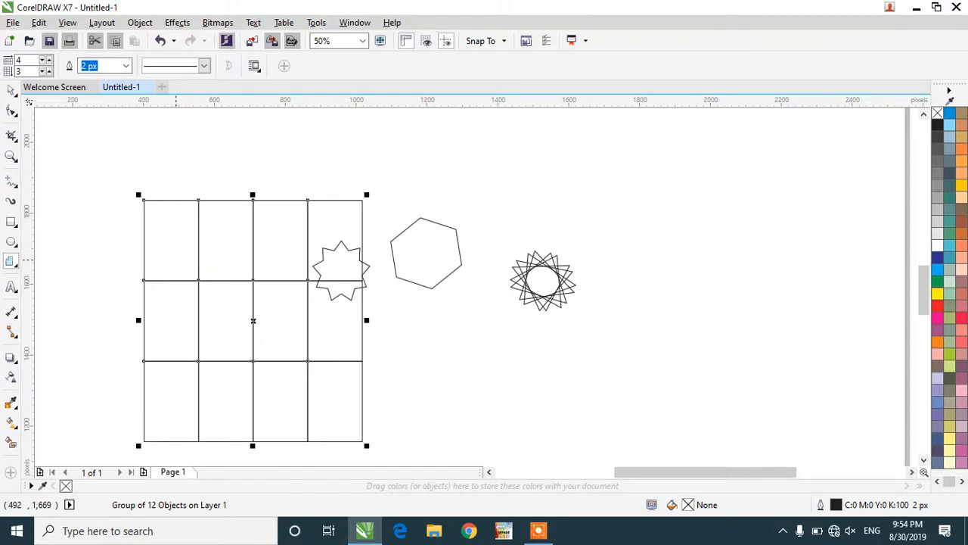
# Step: Add a sample name as 24 pt Arial artistic text across the grid's top row
pyautogui.click(11, 312)
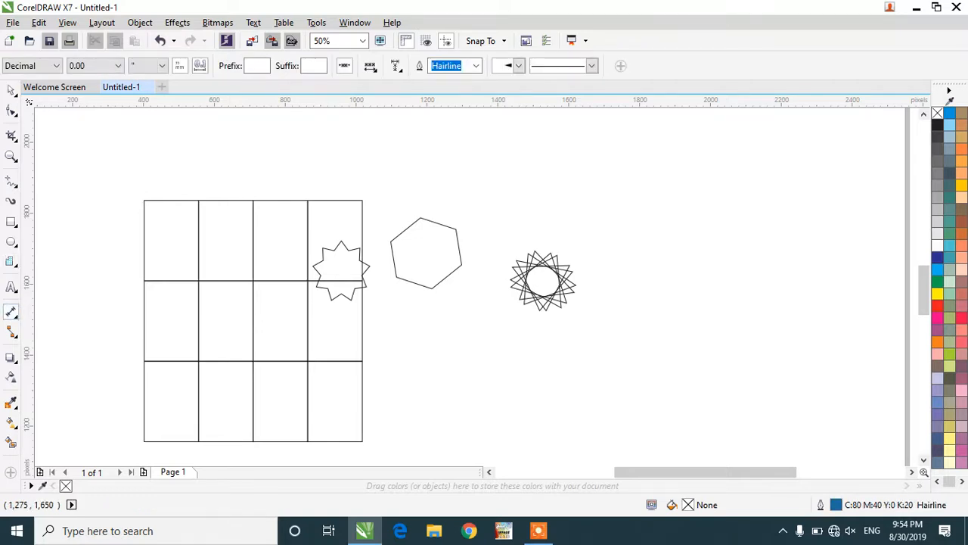
pyautogui.click(11, 287)
pyautogui.click(156, 241)
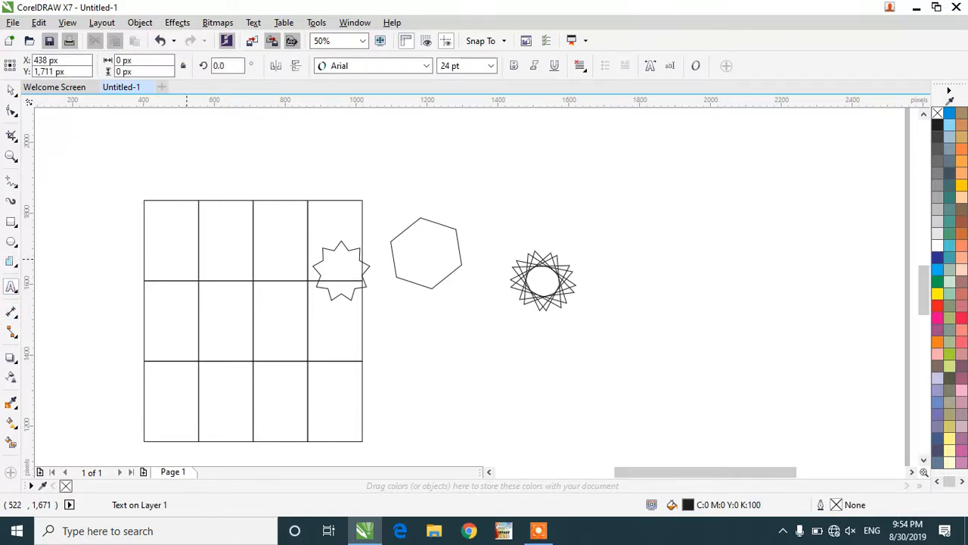
pyautogui.write('azeem')
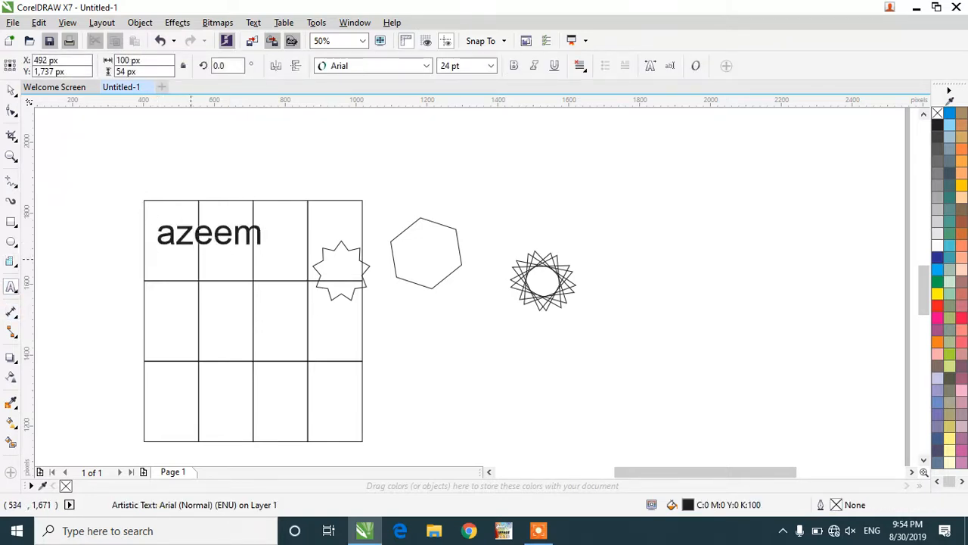
pyautogui.click(288, 243)
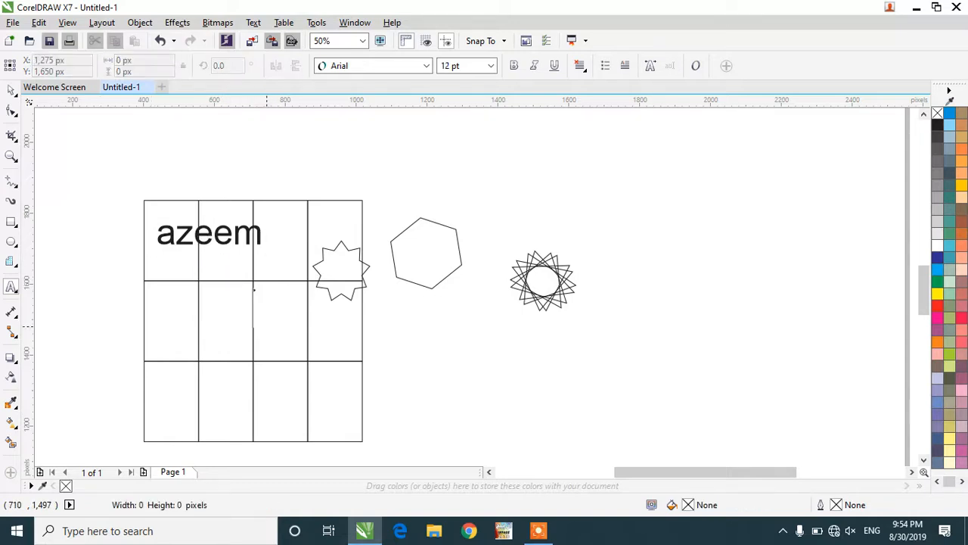
pyautogui.click(144, 327)
pyautogui.click(218, 374)
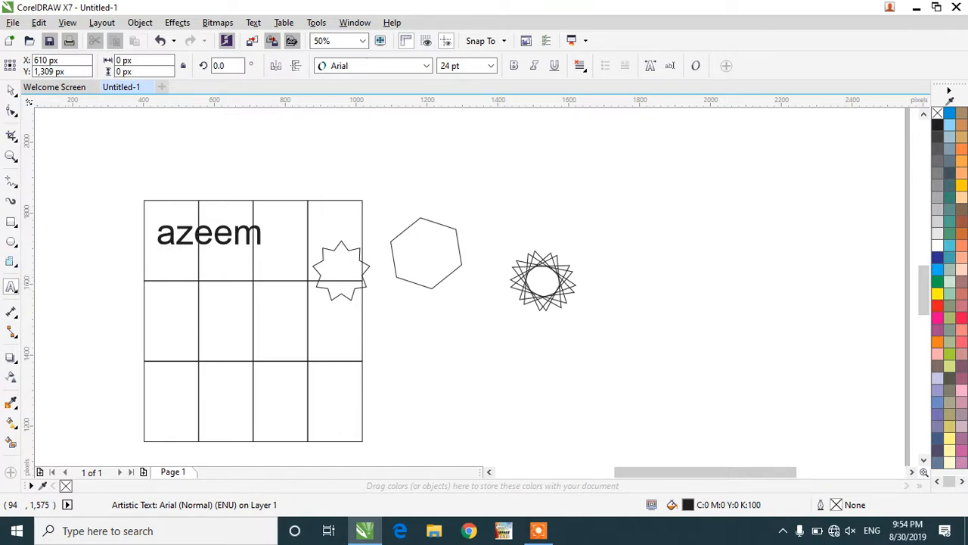
# Step: Draw a symmetrical spiral with 4 revolutions, about 282 by 254 px, below the complex star
pyautogui.click(11, 261)
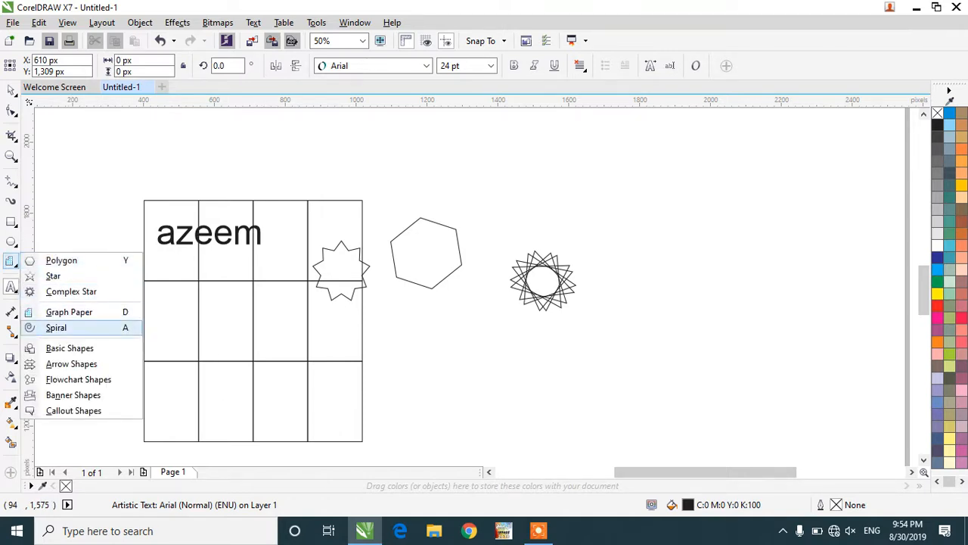
pyautogui.click(56, 327)
pyautogui.moveTo(506, 348)
pyautogui.mouseDown()
pyautogui.moveTo(618, 417)
pyautogui.moveTo(609, 442)
pyautogui.mouseUp()
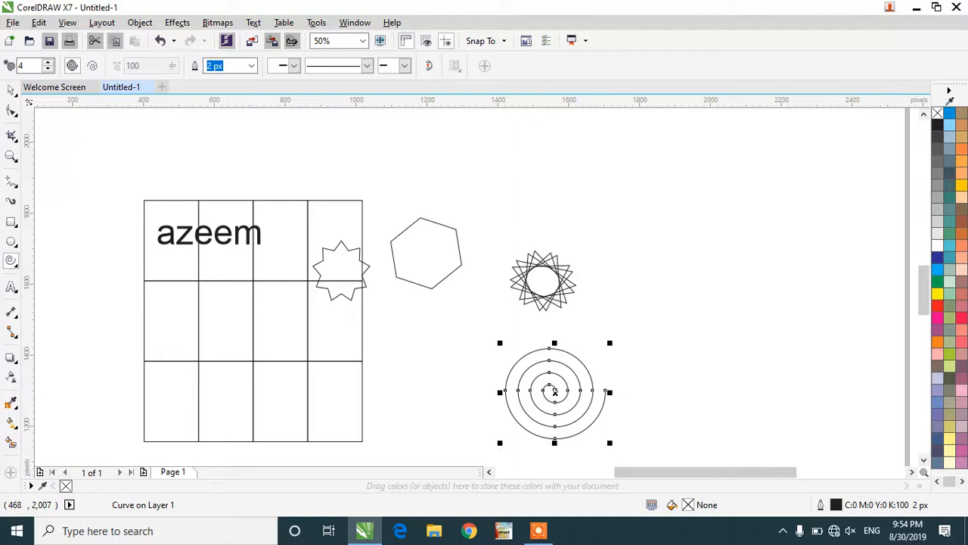
# Step: Try switching the drawn spiral to logarithmic and deselect it
pyautogui.click(92, 66)
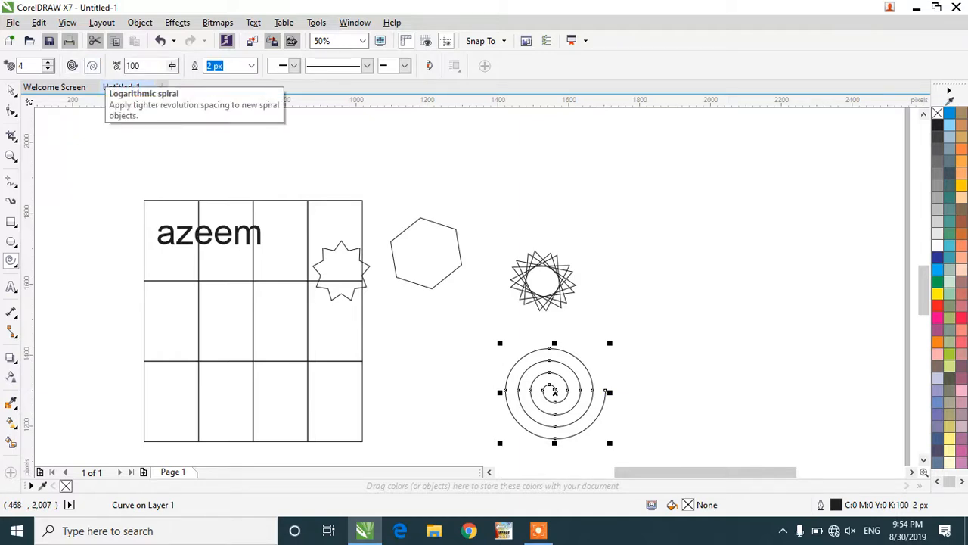
pyautogui.click(11, 90)
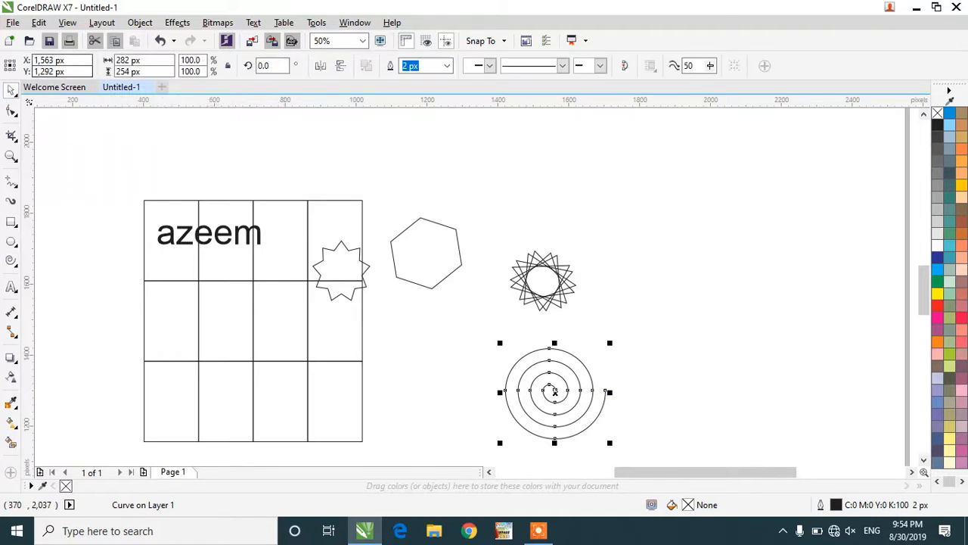
pyautogui.click(554, 392)
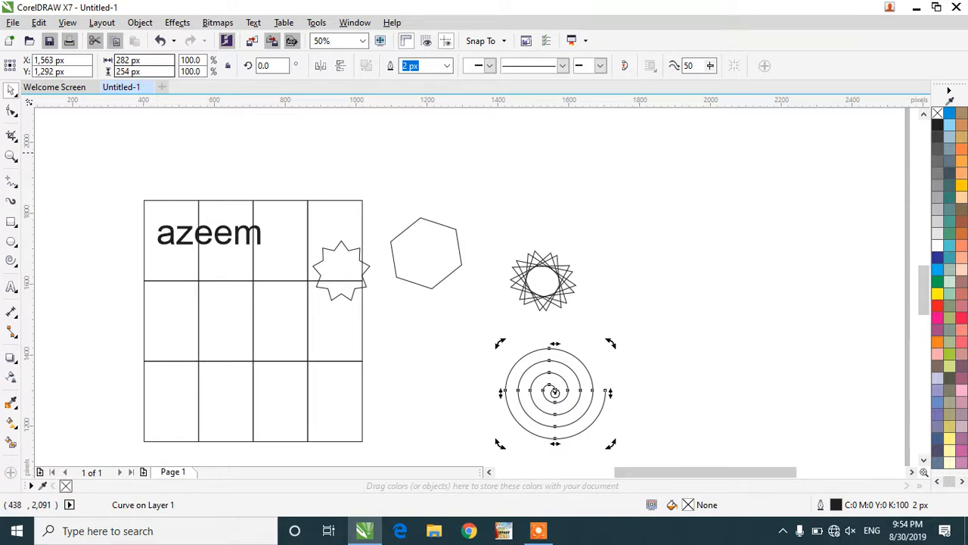
pyautogui.click(452, 137)
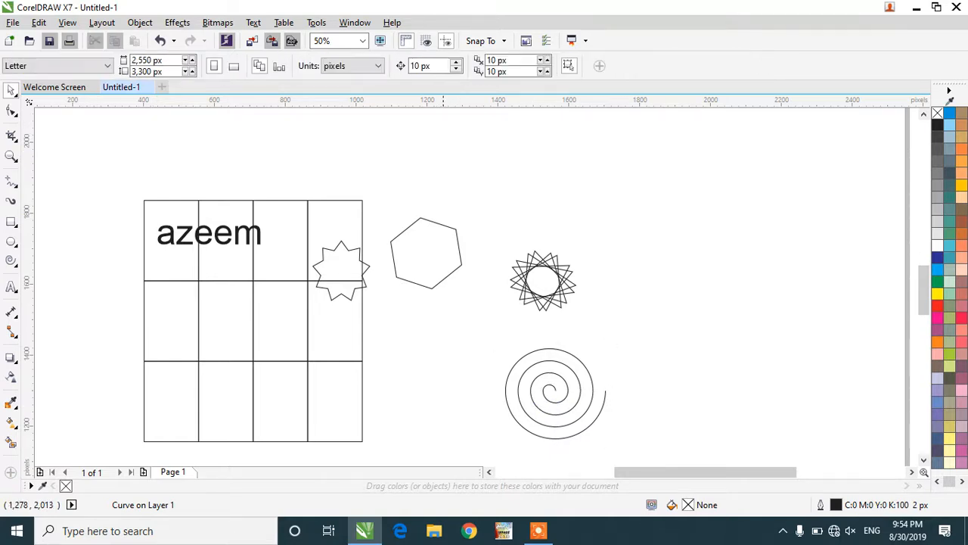
# Step: Draw a large logarithmic spiral with 4 revolutions and an expansion factor of 100 beside the complex star
pyautogui.click(12, 262)
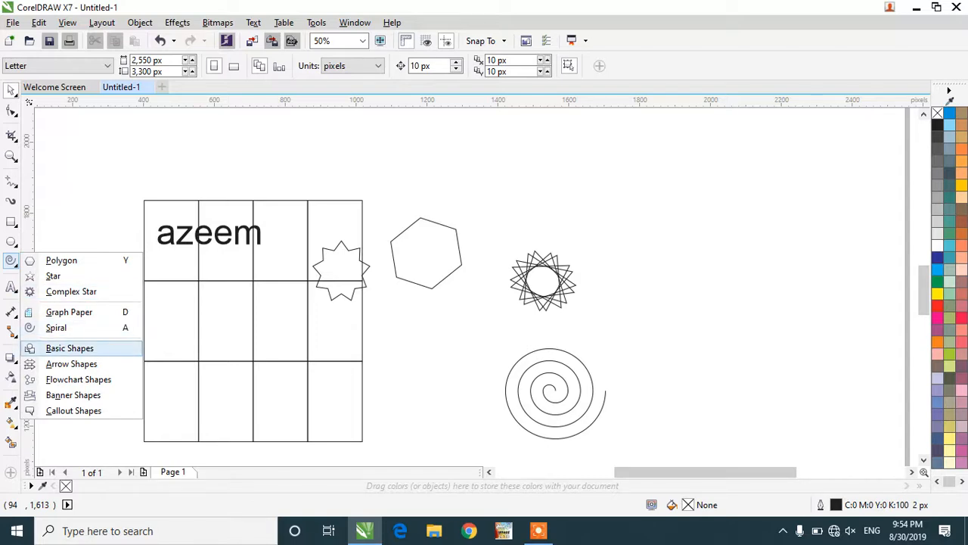
pyautogui.click(56, 328)
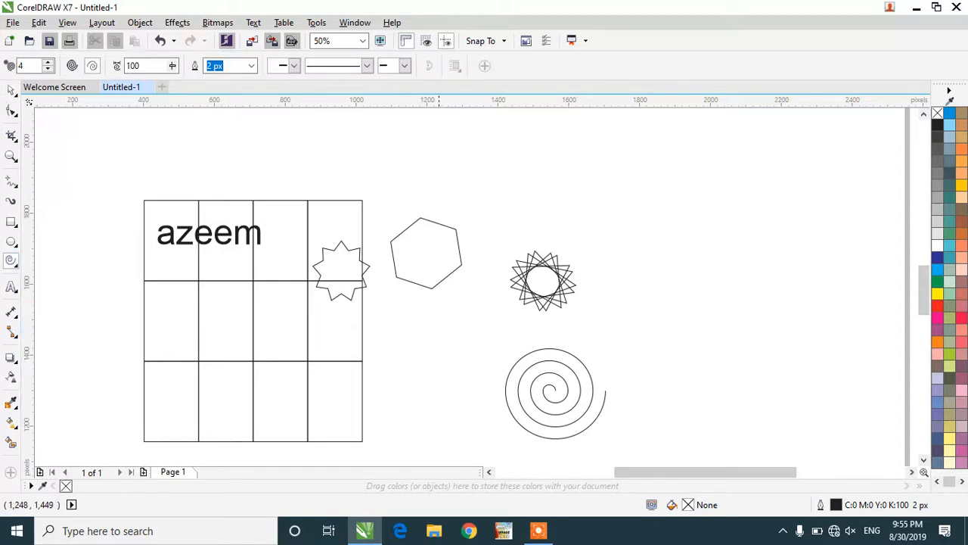
pyautogui.click(540, 361)
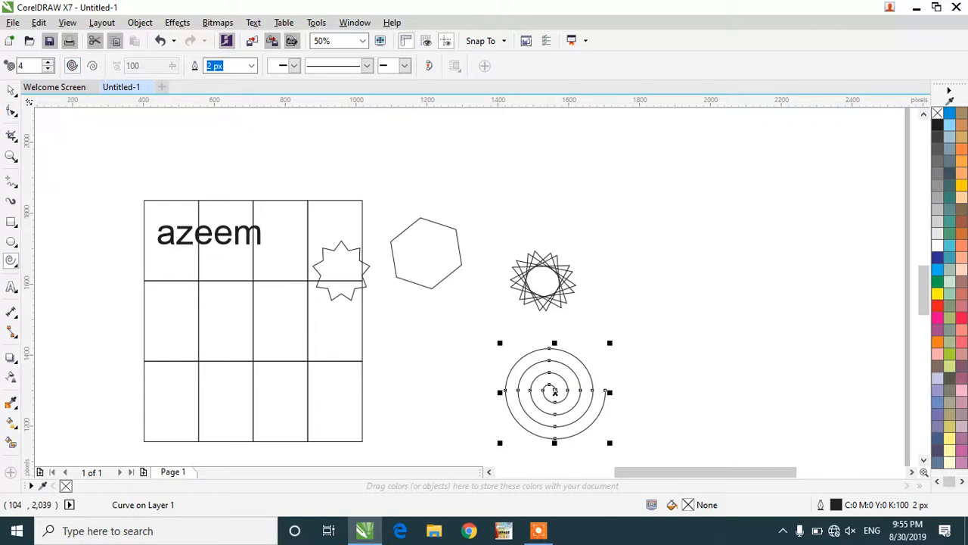
pyautogui.click(91, 65)
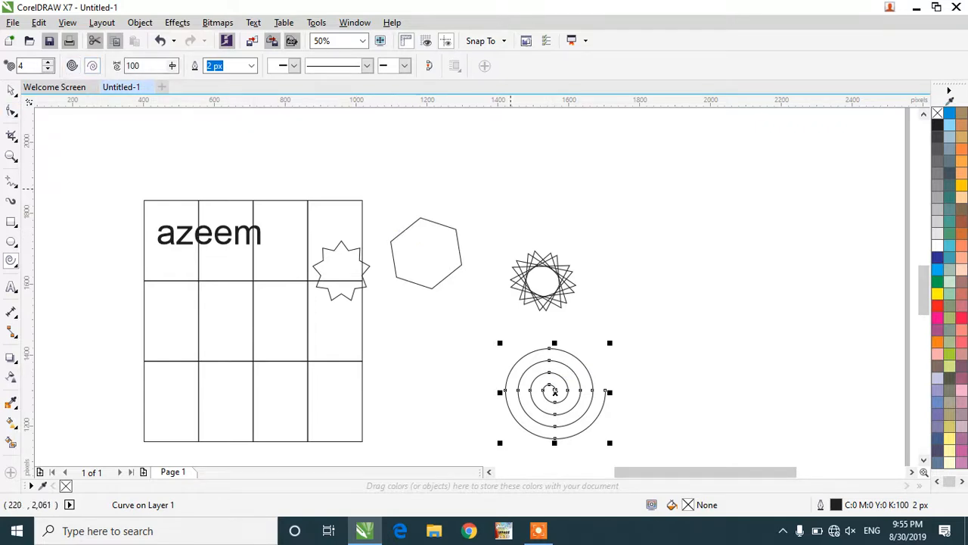
pyautogui.moveTo(590, 174); pyautogui.dragTo(760, 332)
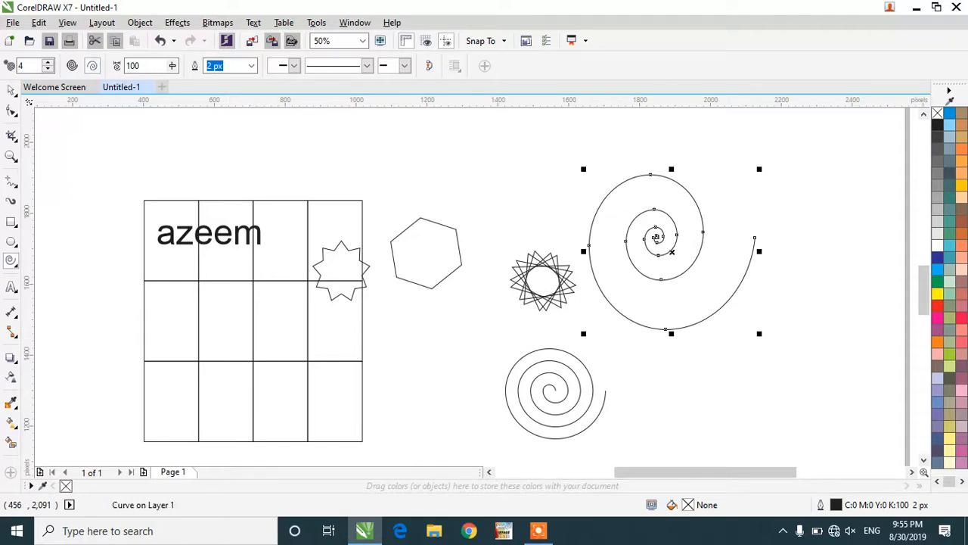
# Step: Draw a tall symmetrical spiral with 4 revolutions between the hexagon and complex star, and a wide one with 11 over the grid's corner
pyautogui.click(72, 66)
pyautogui.moveTo(452, 151); pyautogui.dragTo(533, 289)
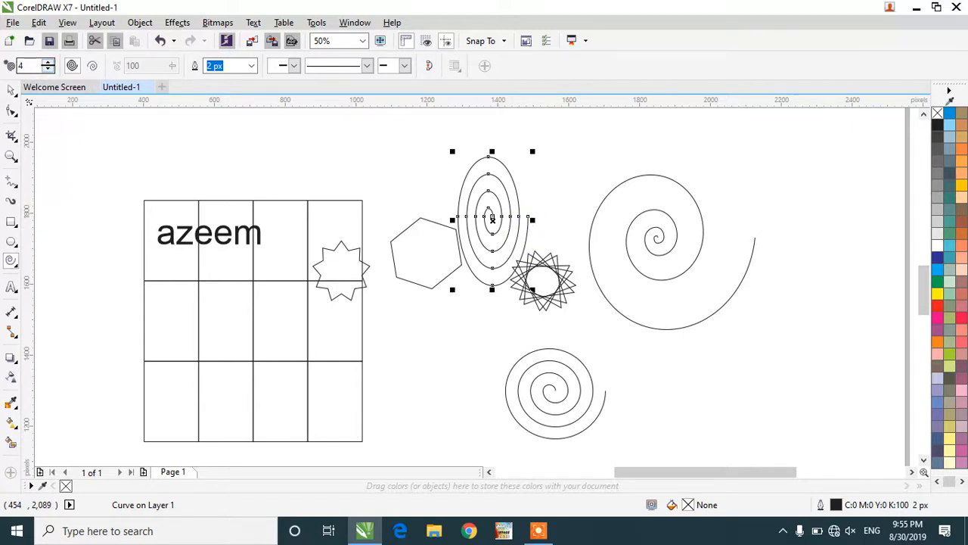
pyautogui.click(47, 62)
pyautogui.click(48, 62)
pyautogui.click(48, 62)
pyautogui.click(48, 62)
pyautogui.click(47, 62)
pyautogui.click(48, 62)
pyautogui.click(47, 62)
pyautogui.moveTo(48, 135); pyautogui.dragTo(253, 280)
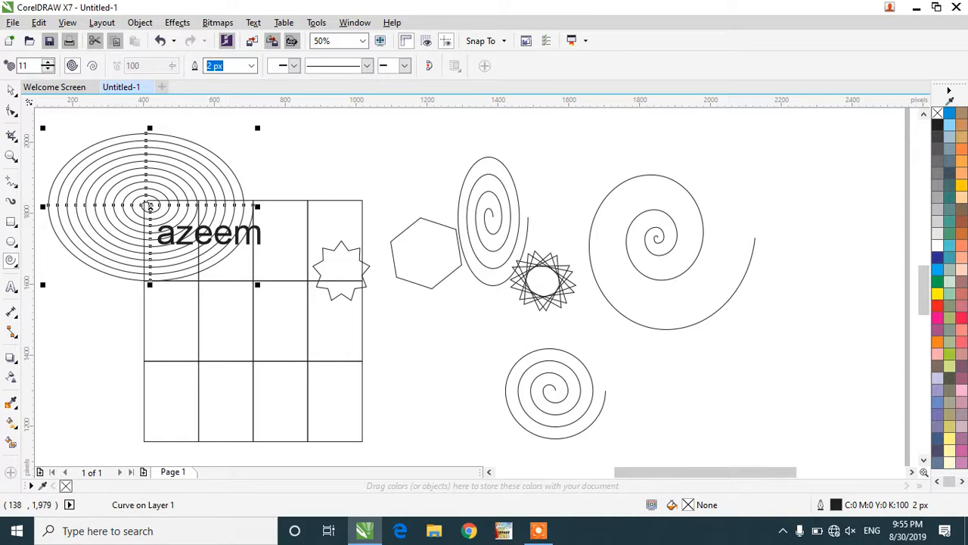
# Step: Draw a small symmetrical spiral with 16 revolutions below the logarithmic spiral
pyautogui.click(47, 69)
pyautogui.click(48, 69)
pyautogui.click(47, 70)
pyautogui.click(47, 70)
pyautogui.click(48, 62)
pyautogui.click(47, 62)
pyautogui.click(47, 62)
pyautogui.moveTo(660, 365); pyautogui.dragTo(747, 436)
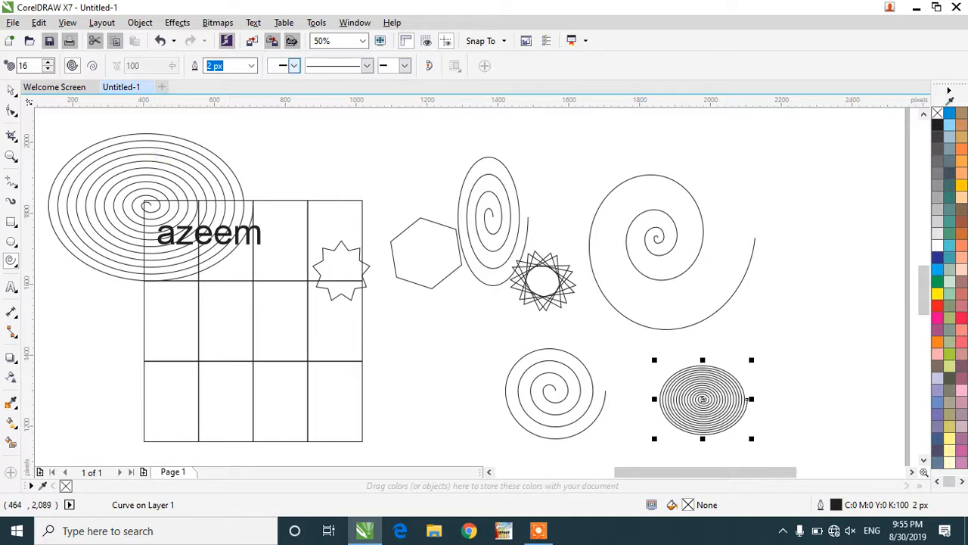
# Step: Apply a dotted line style to the spiral with 16 revolutions and zoom in on it
pyautogui.click(367, 66)
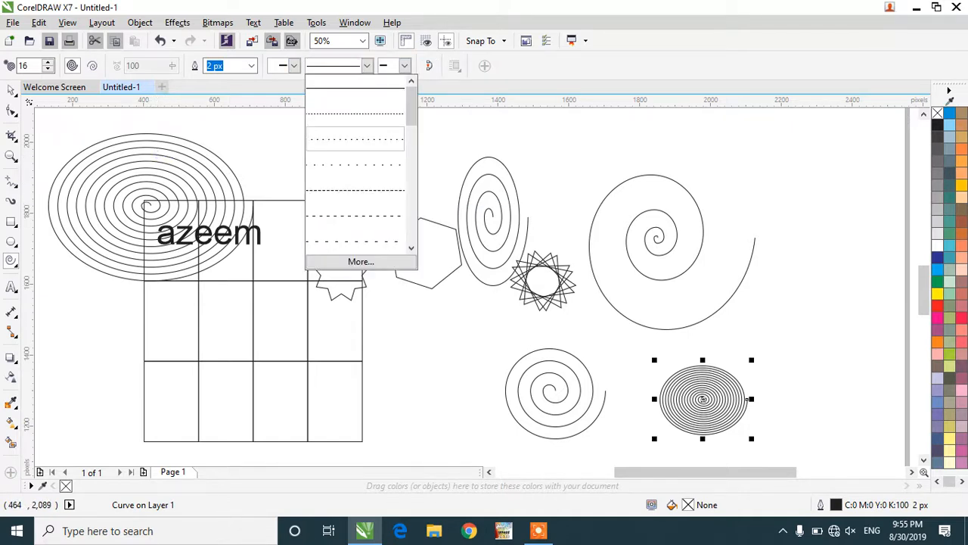
pyautogui.click(371, 136)
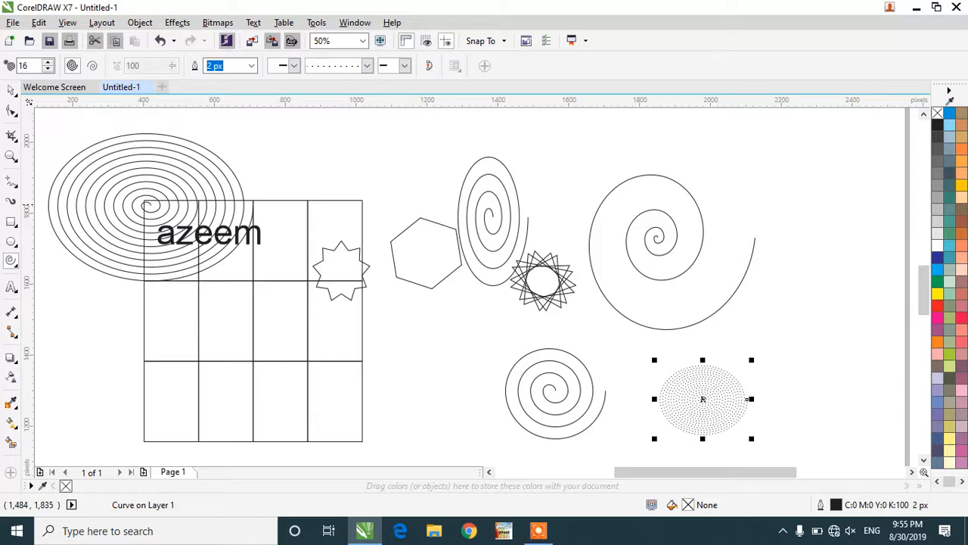
pyautogui.scroll(3, 787, 427)
pyautogui.scroll(-2, 378, 356)
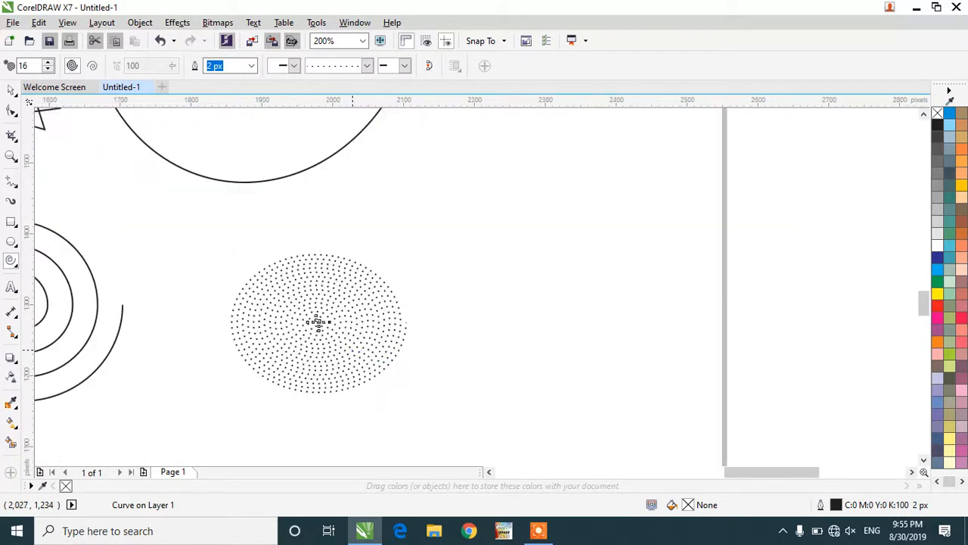
# Step: Add an open arrowhead to the start of the dotted spiral and a solid arrowhead with a bar to its end
pyautogui.click(295, 66)
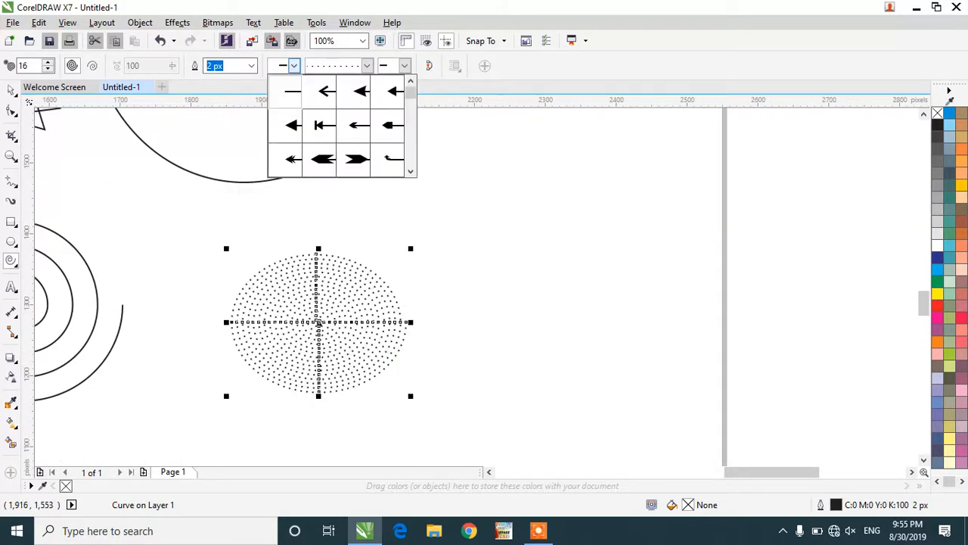
pyautogui.click(326, 91)
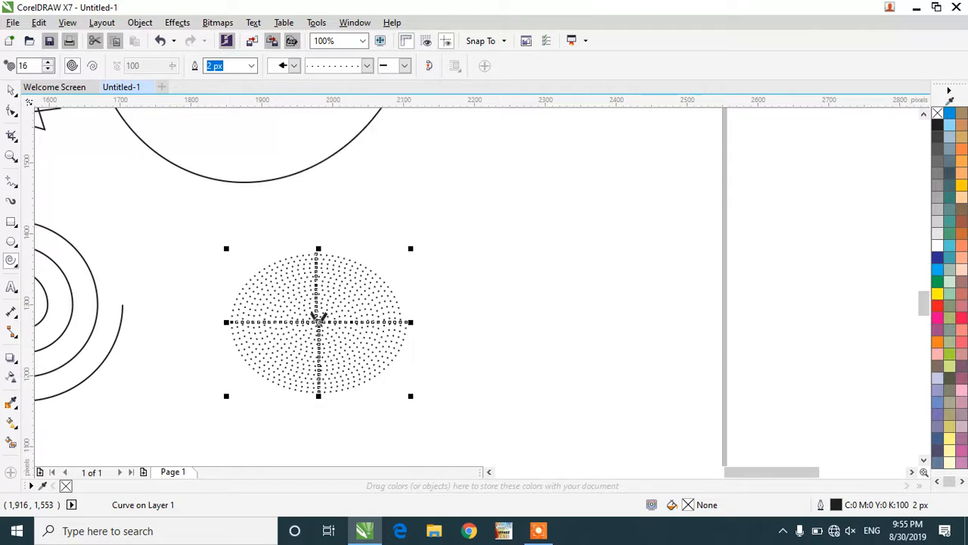
pyautogui.click(404, 66)
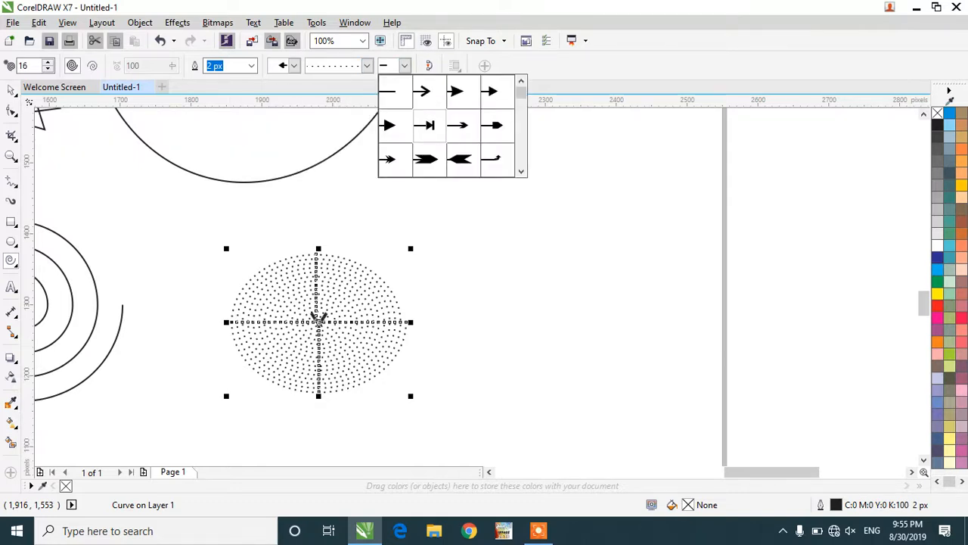
pyautogui.click(425, 124)
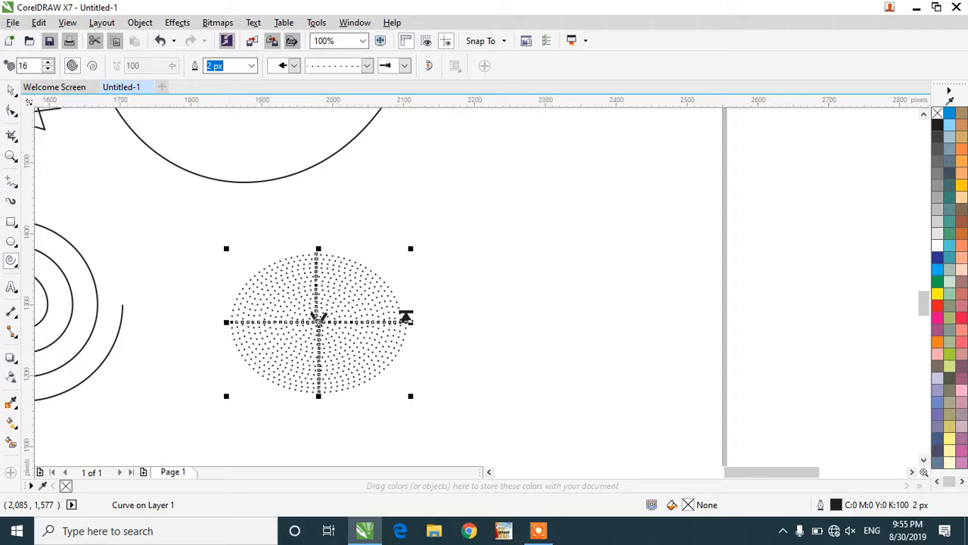
# Step: Try an 8 px outline width on the dotted spiral, set it back to 2 px, and deselect the spiral
pyautogui.click(251, 66)
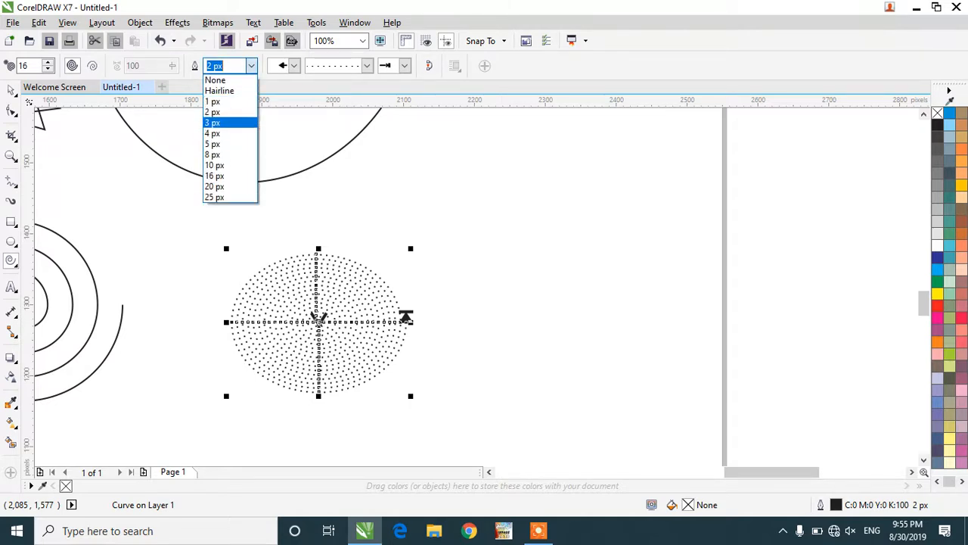
pyautogui.click(212, 154)
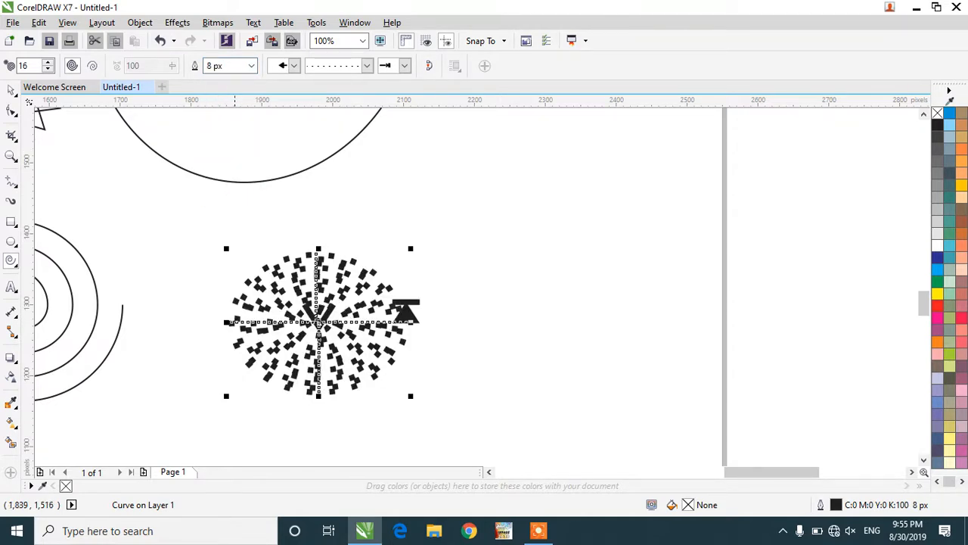
pyautogui.click(251, 66)
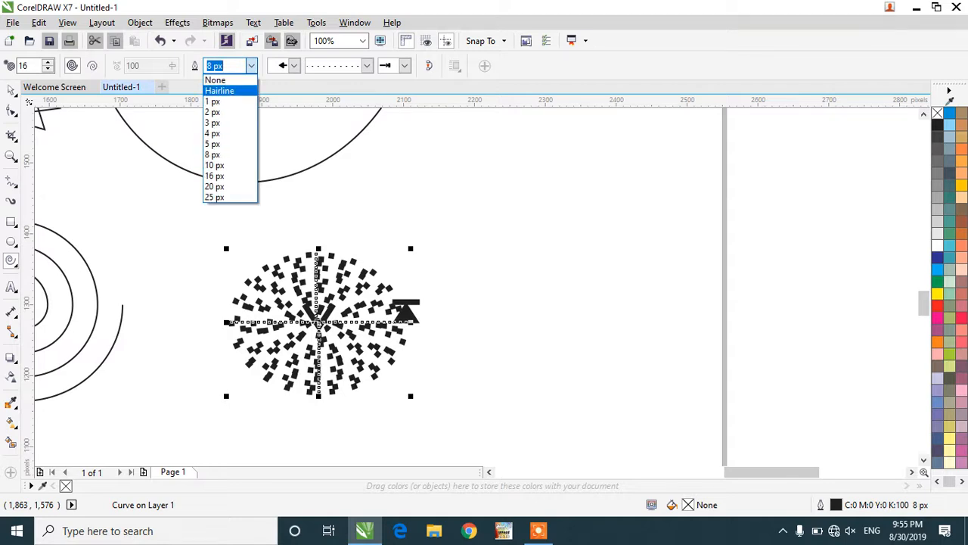
pyautogui.click(213, 112)
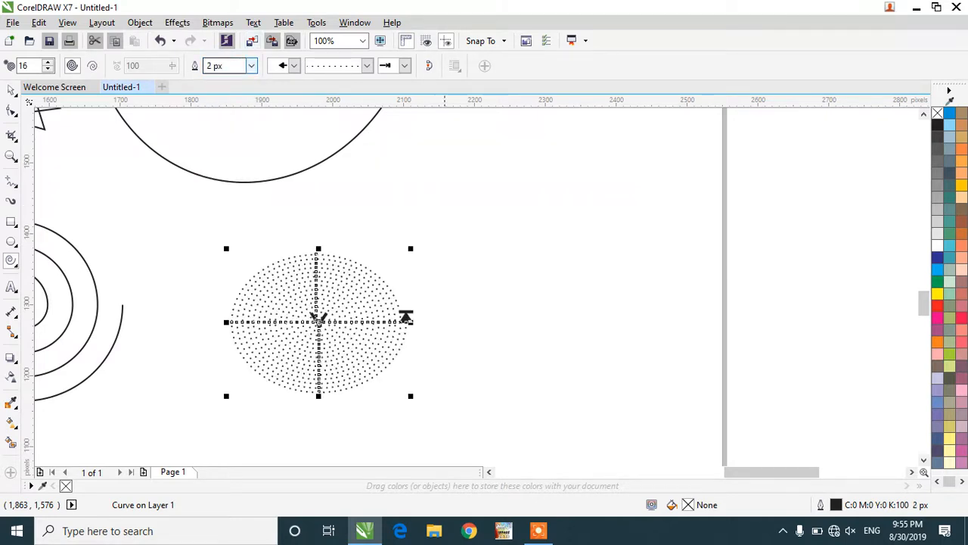
pyautogui.click(476, 276)
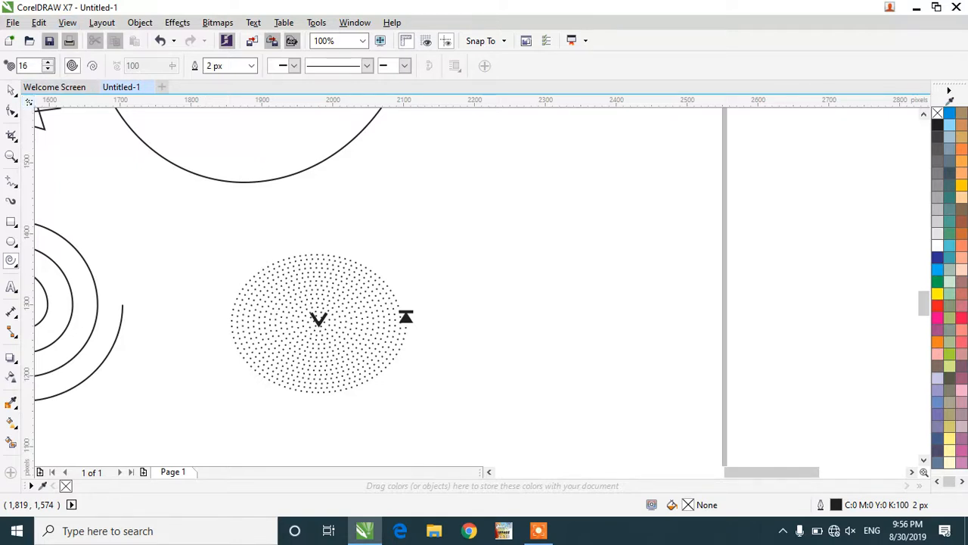
# Step: Draw two basic shapes beside the dotted spiral: a parallelogram about 132 by 151 px and a heart about 101 by 182 px
pyautogui.click(11, 260)
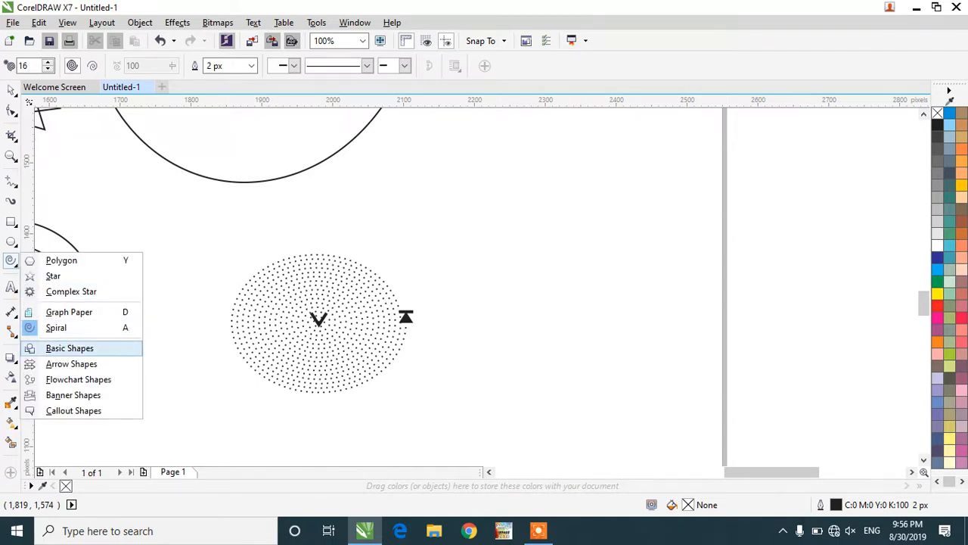
pyautogui.click(70, 348)
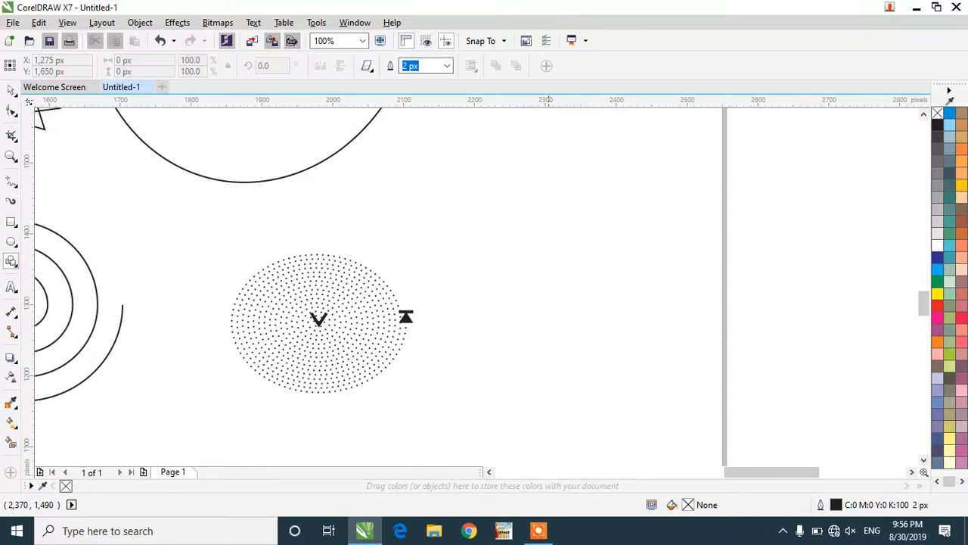
pyautogui.moveTo(511, 186); pyautogui.dragTo(605, 294)
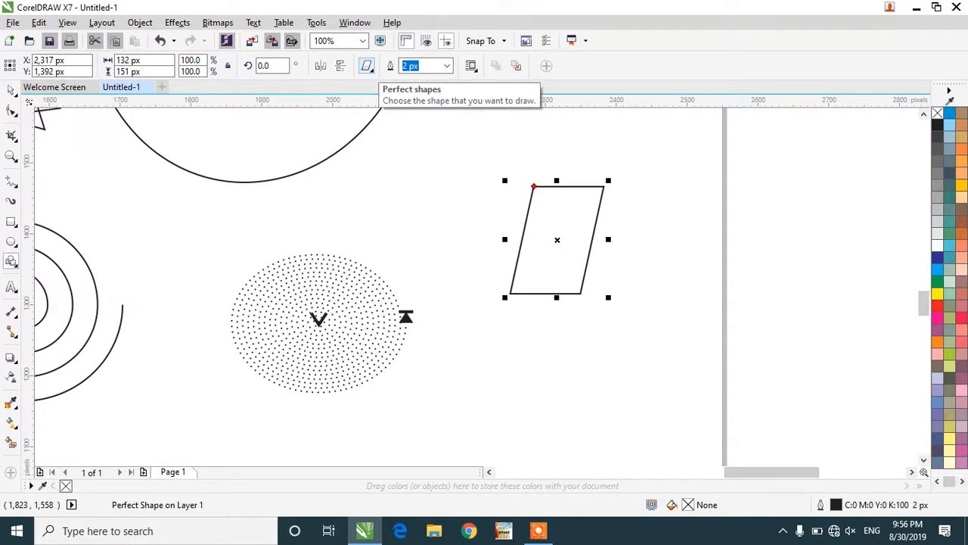
pyautogui.click(367, 66)
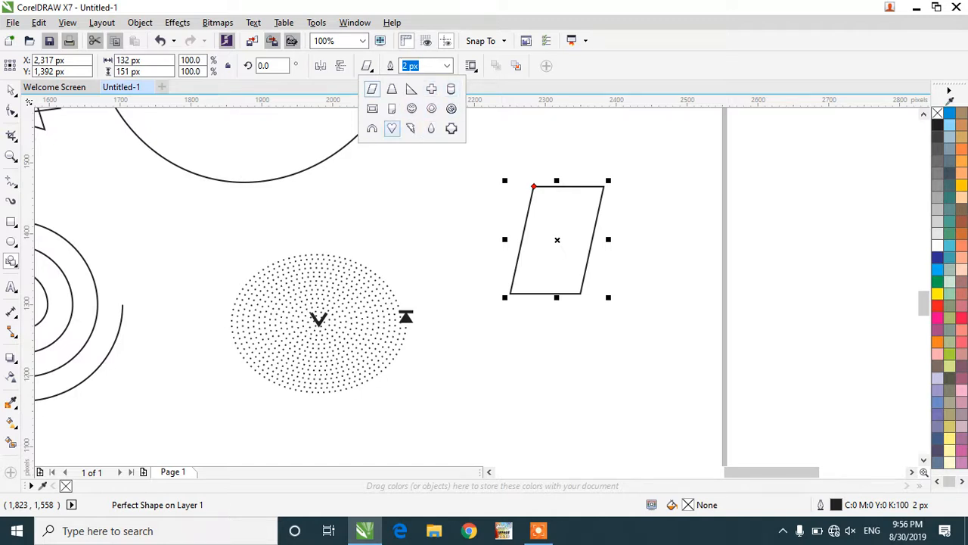
pyautogui.click(392, 128)
pyautogui.moveTo(392, 131); pyautogui.dragTo(474, 270)
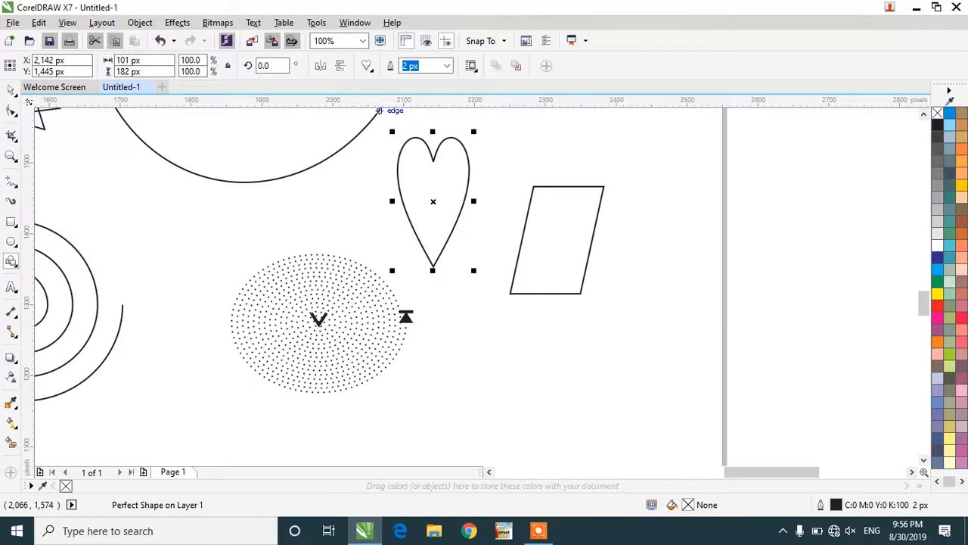
# Step: Draw a smiley face about 132 px wide over the parallelogram and a bevelled frame about 115 by 89 px beside the concentric spiral
pyautogui.click(367, 66)
pyautogui.click(411, 108)
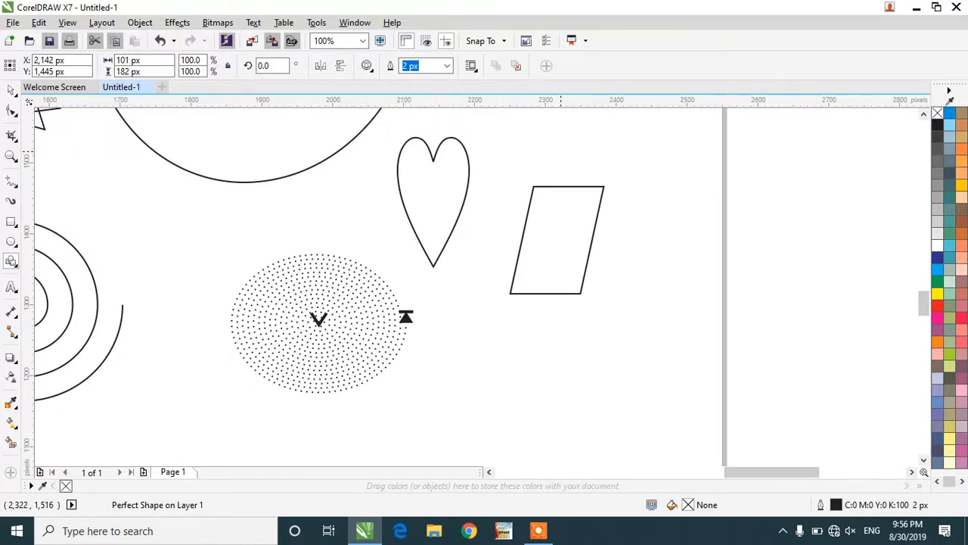
pyautogui.moveTo(561, 149); pyautogui.dragTo(632, 241)
pyautogui.click(367, 66)
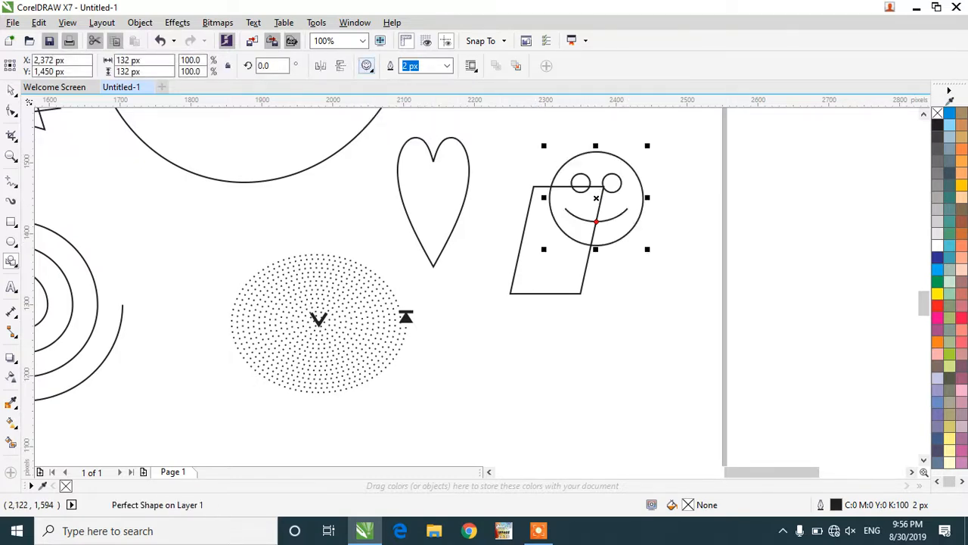
pyautogui.click(372, 109)
pyautogui.moveTo(115, 236); pyautogui.dragTo(197, 301)
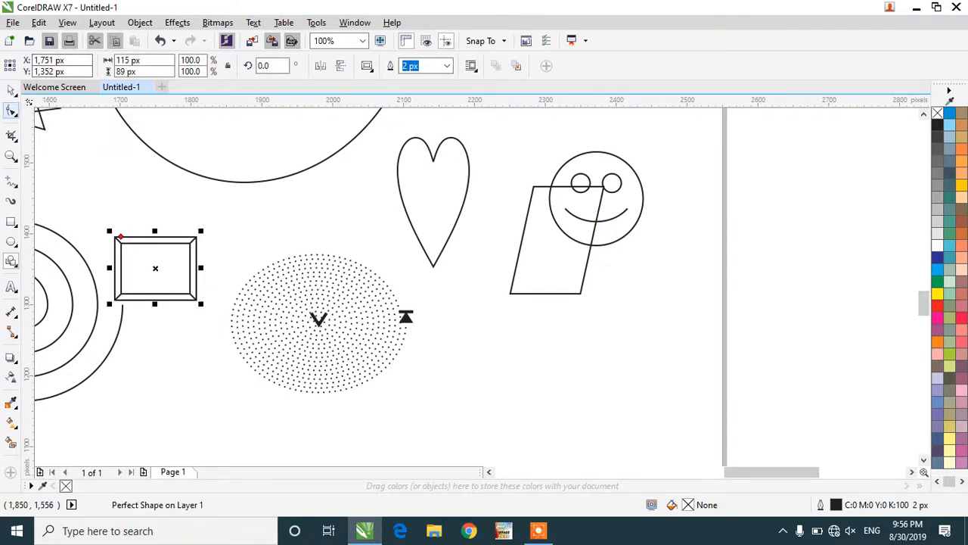
# Step: Mirror the heart vertically several times, finishing in its original upright orientation
pyautogui.click(11, 90)
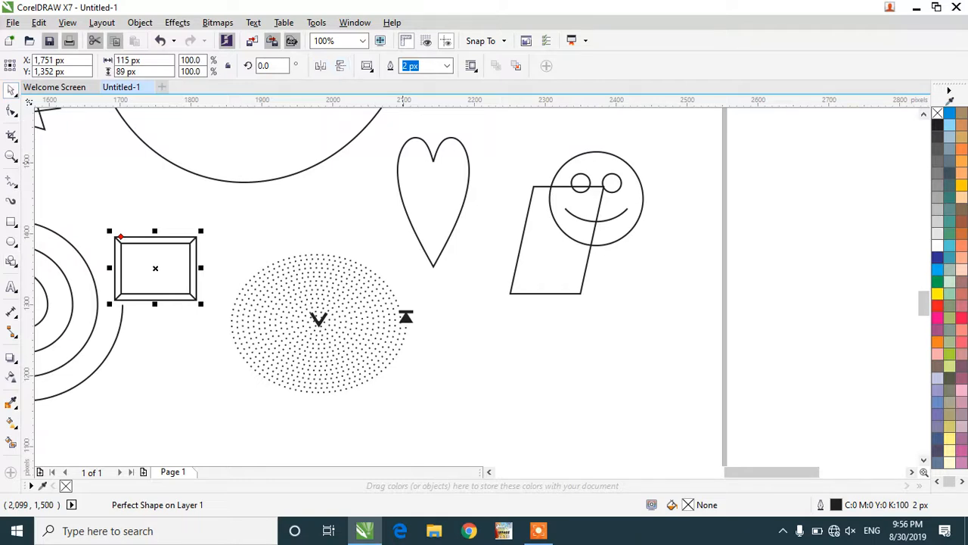
pyautogui.click(417, 167)
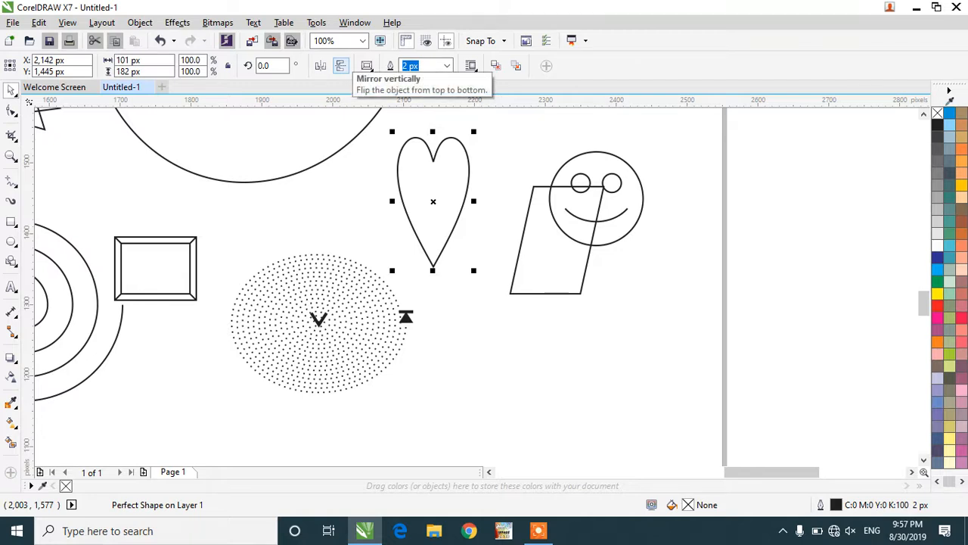
pyautogui.click(340, 66)
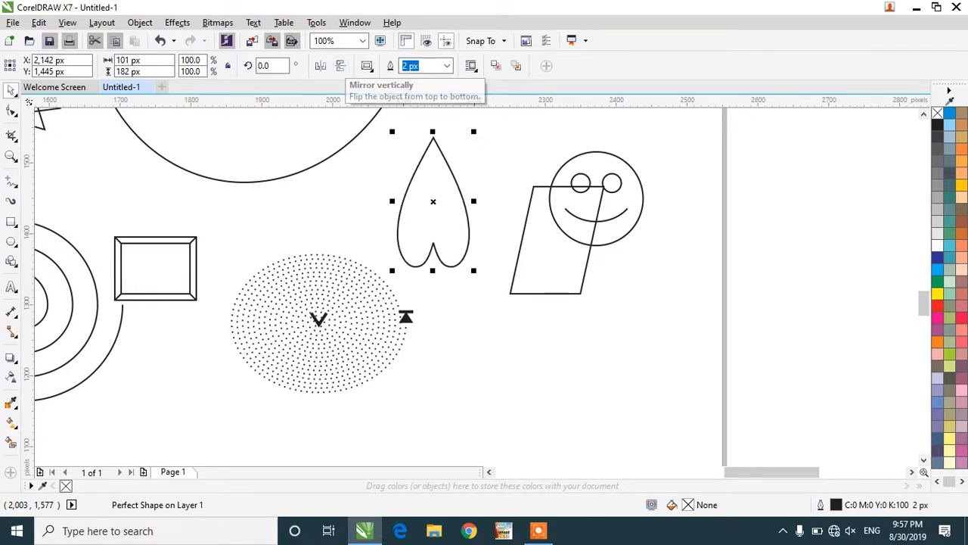
pyautogui.click(341, 65)
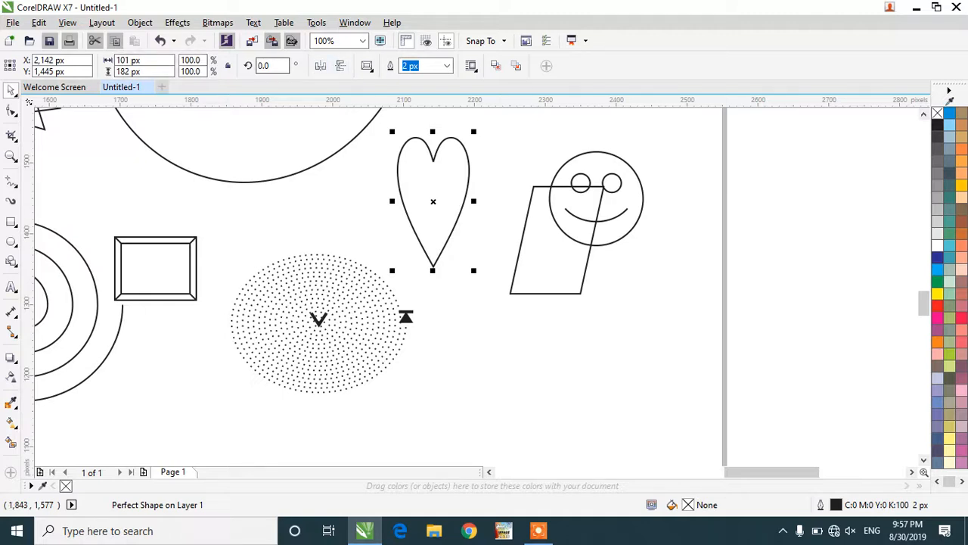
pyautogui.click(340, 65)
pyautogui.click(341, 66)
pyautogui.click(341, 66)
pyautogui.click(341, 66)
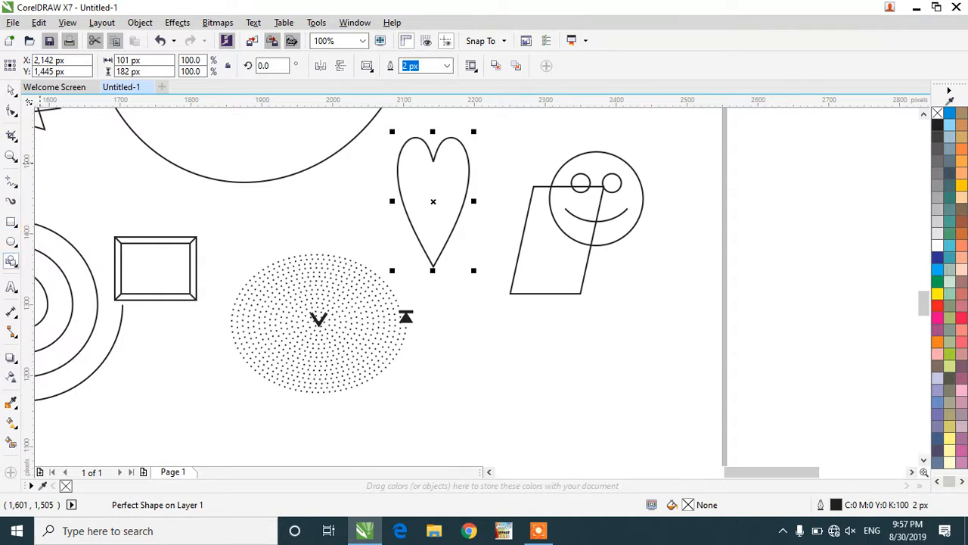
# Step: Draw a right-pointing arrow shape about 51 by 49 px between the dotted spiral and the parallelogram's lower side
pyautogui.click(11, 260)
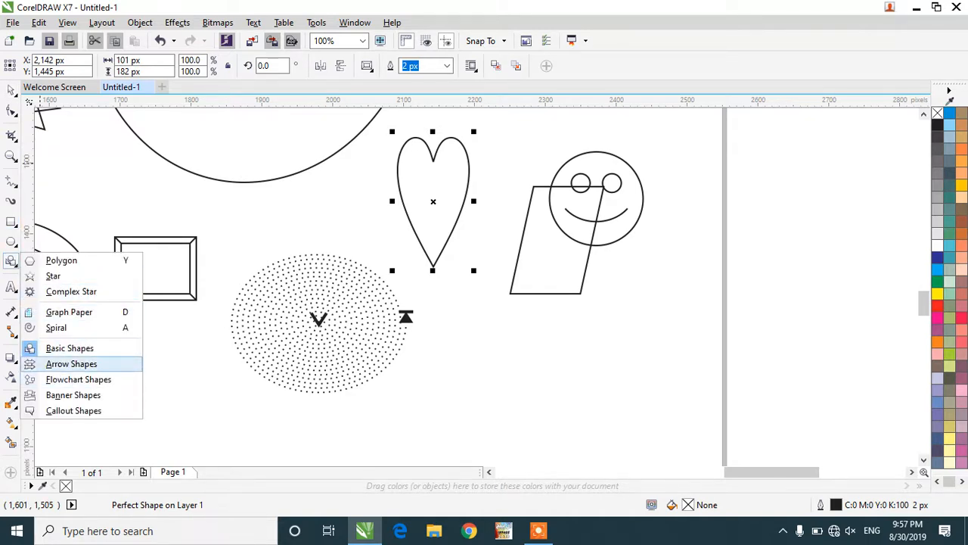
pyautogui.click(71, 364)
pyautogui.click(472, 334)
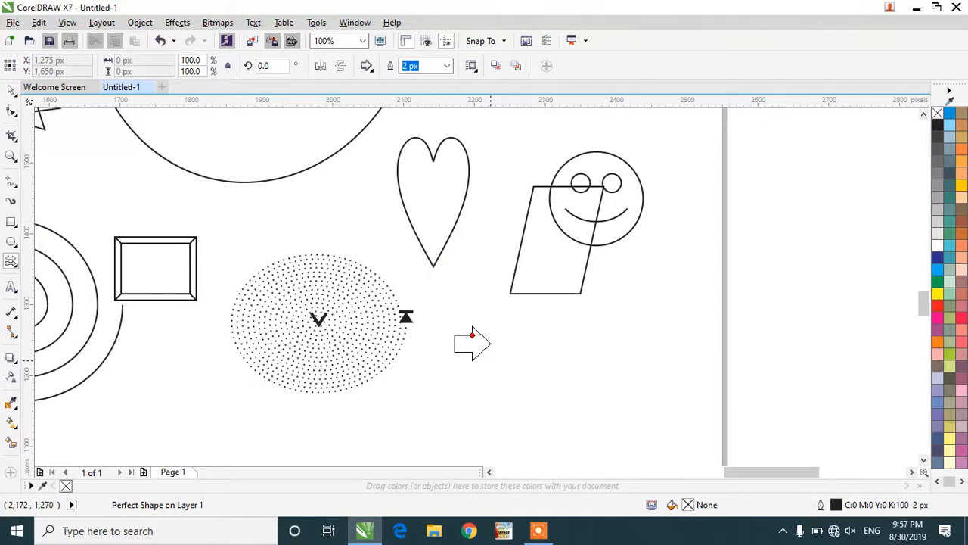
pyautogui.moveTo(454, 326); pyautogui.dragTo(491, 361)
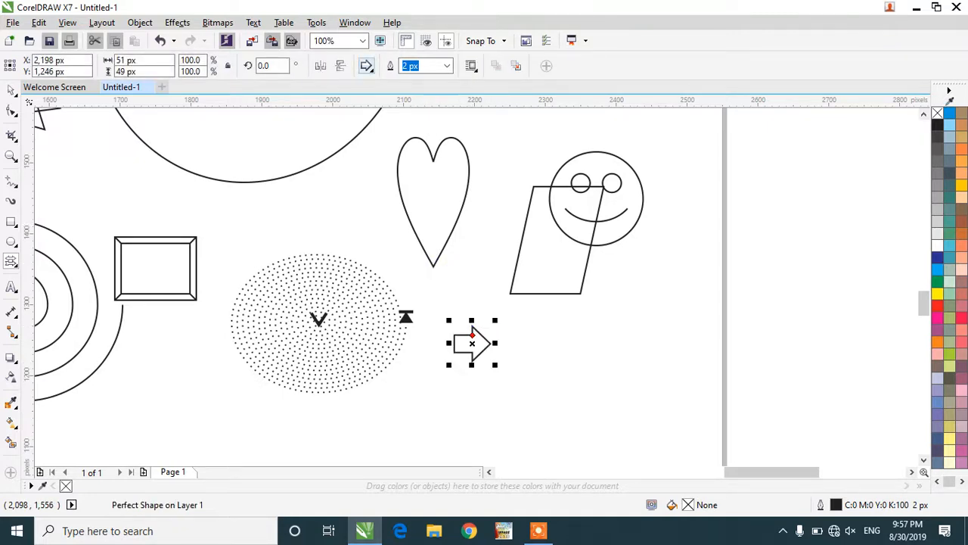
# Step: Draw a down-pointing arrow shape about 65 by 132 px below the parallelogram, undoing the first wider attempt
pyautogui.click(366, 66)
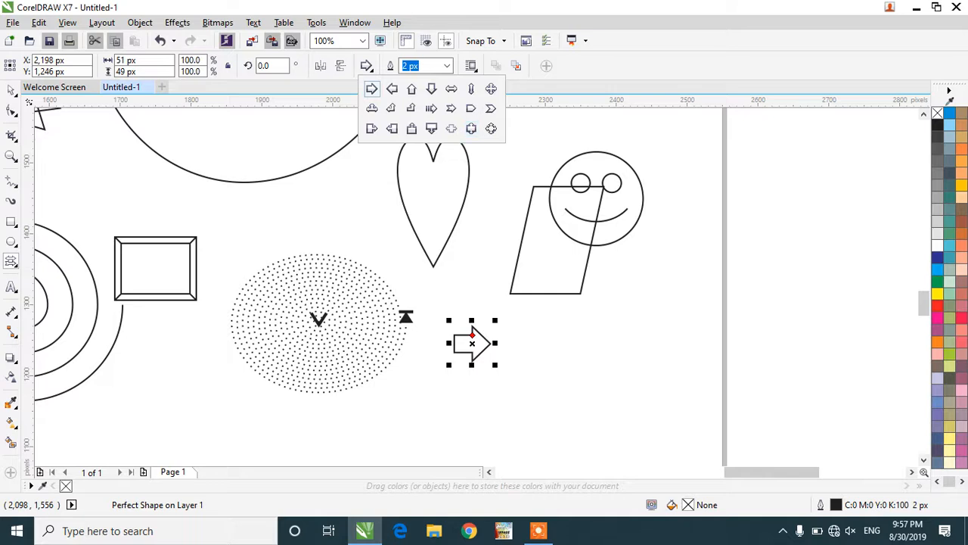
pyautogui.click(431, 89)
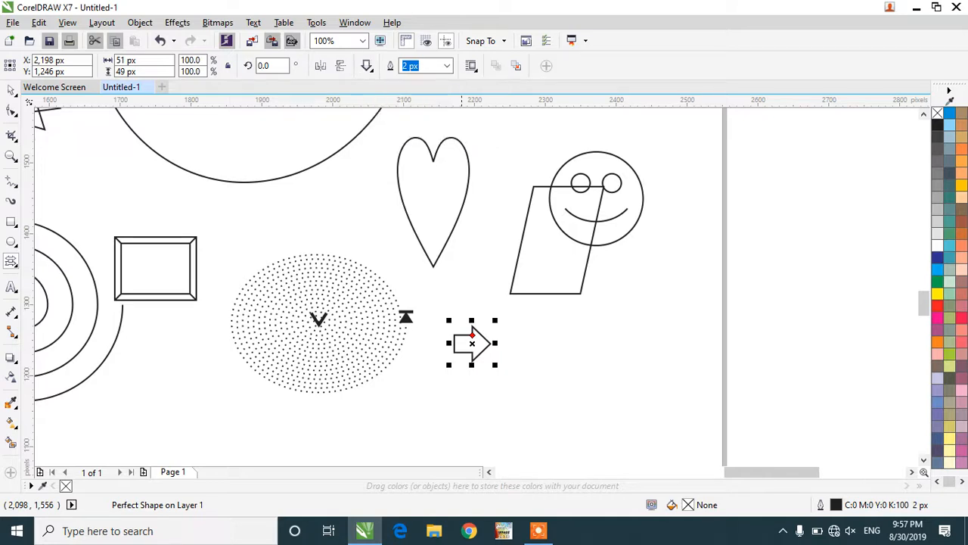
pyautogui.moveTo(610, 360); pyautogui.dragTo(725, 446)
pyautogui.hotkey('ctrl', 'z')
pyautogui.scroll(-2, 681, 393)
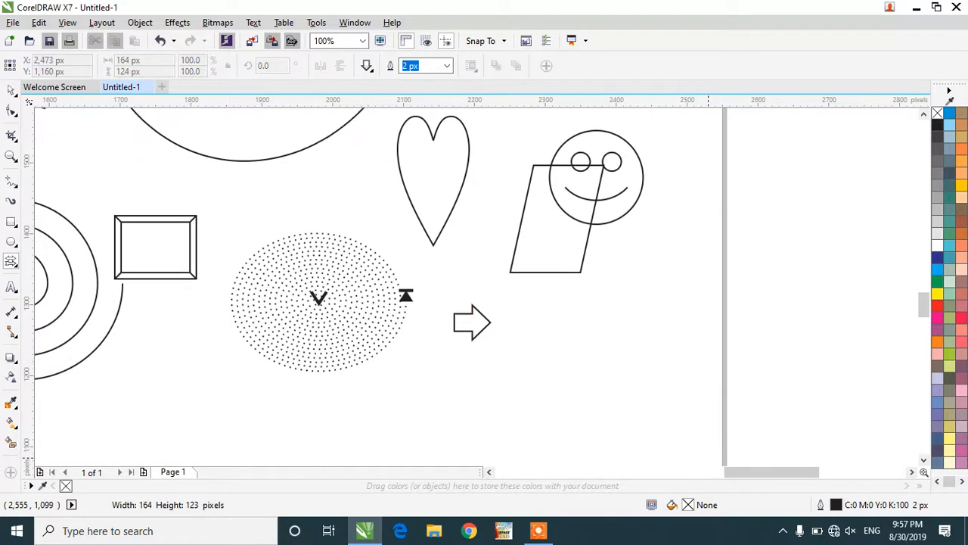
pyautogui.moveTo(610, 302)
pyautogui.mouseDown()
pyautogui.moveTo(635, 409)
pyautogui.moveTo(534, 397)
pyautogui.moveTo(615, 380)
pyautogui.moveTo(707, 389)
pyautogui.moveTo(713, 399)
pyautogui.moveTo(648, 448)
pyautogui.moveTo(670, 367)
pyautogui.moveTo(554, 404)
pyautogui.moveTo(545, 394)
pyautogui.moveTo(616, 400)
pyautogui.moveTo(564, 397)
pyautogui.mouseUp()
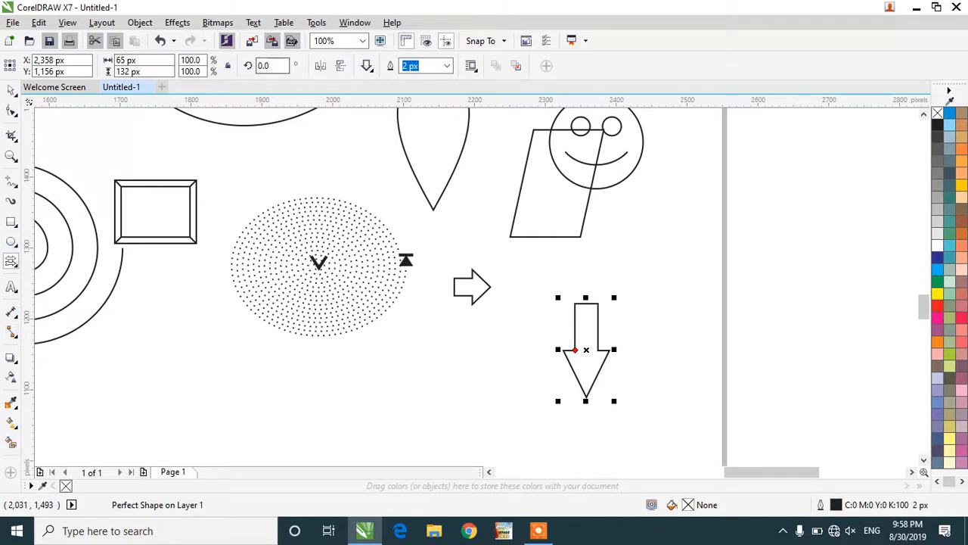
pyautogui.click(281, 67)
# Step: Draw a flowchart parallelogram about 207 by 124 px below the dotted spiral and a downward-pointed pentagon about 117 by 156 px beside the down arrow
pyautogui.click(11, 261)
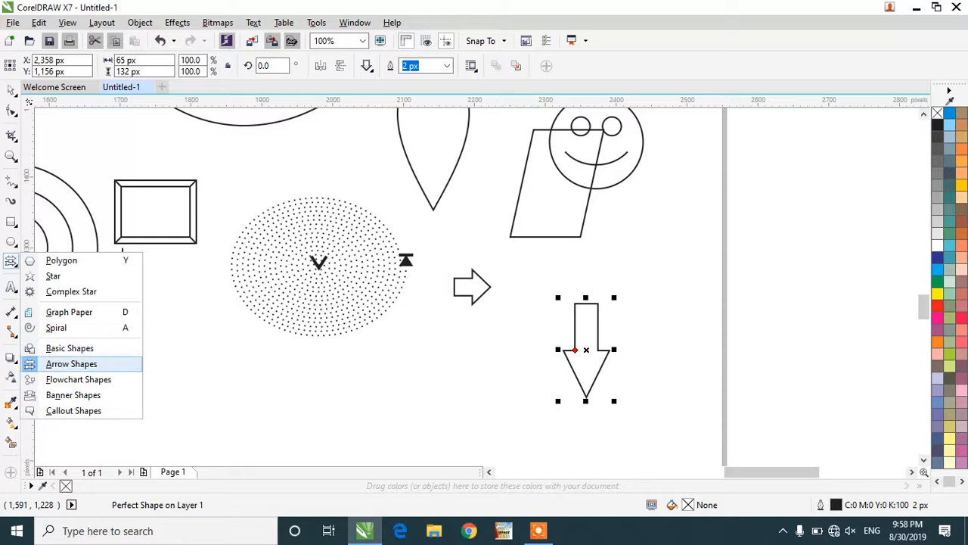
pyautogui.click(78, 379)
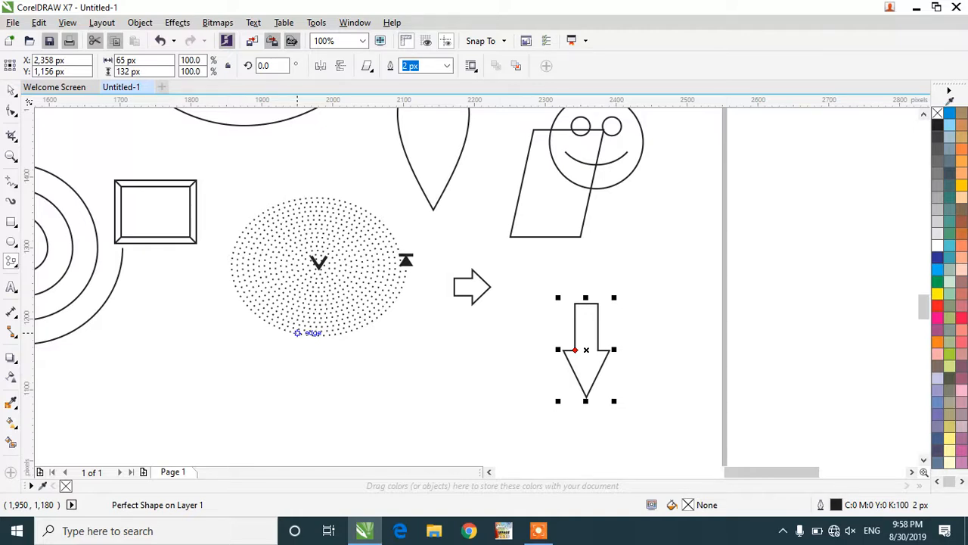
pyautogui.moveTo(260, 335); pyautogui.dragTo(407, 425)
pyautogui.click(367, 66)
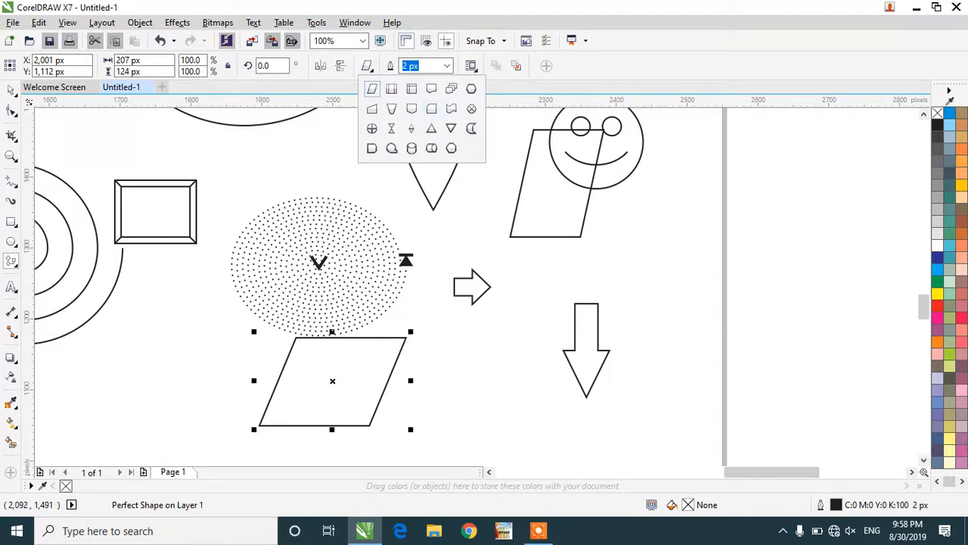
pyautogui.click(412, 108)
pyautogui.moveTo(630, 239); pyautogui.dragTo(714, 348)
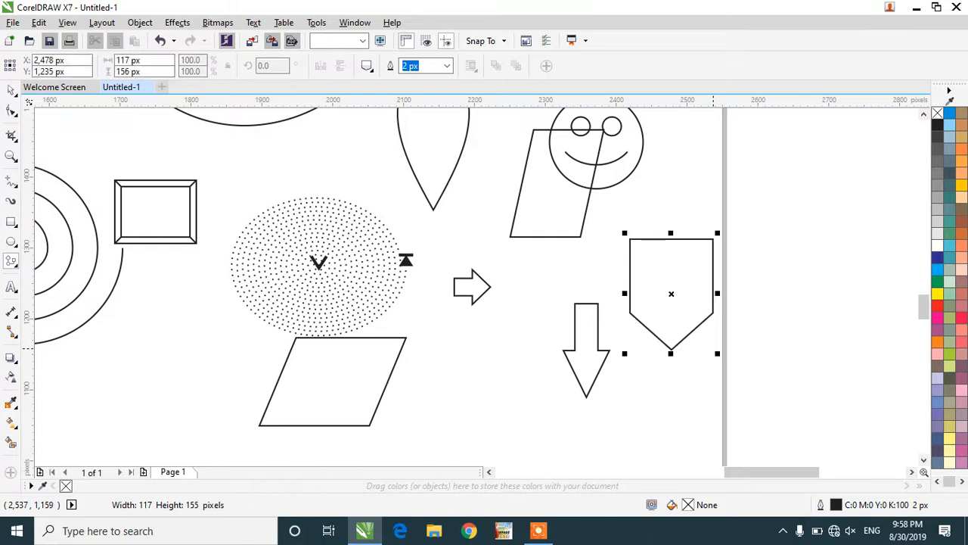
# Step: Draw an upright flowchart cylinder about 114 by 206 px over the dotted spiral and a horizontal cylinder about 196 by 131 px over the small right arrow
pyautogui.click(367, 65)
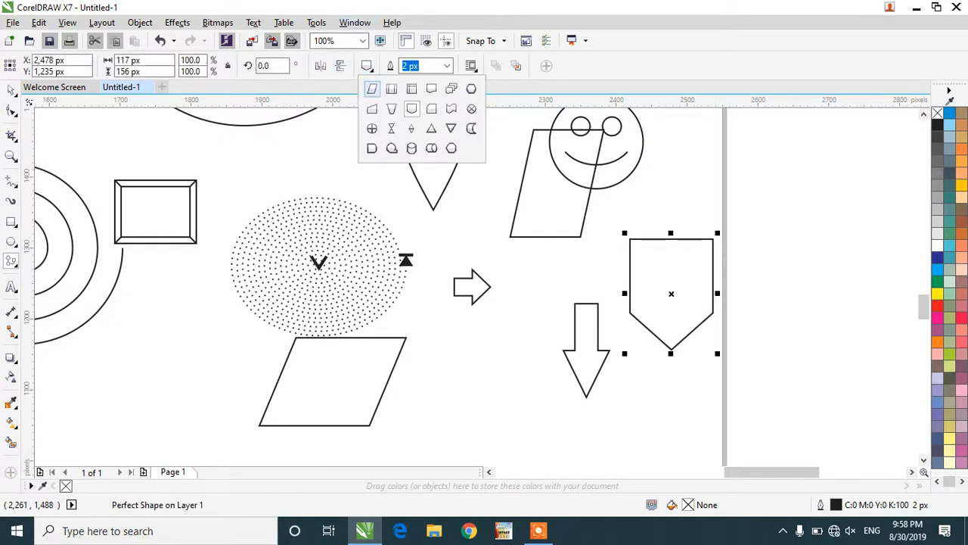
pyautogui.click(411, 148)
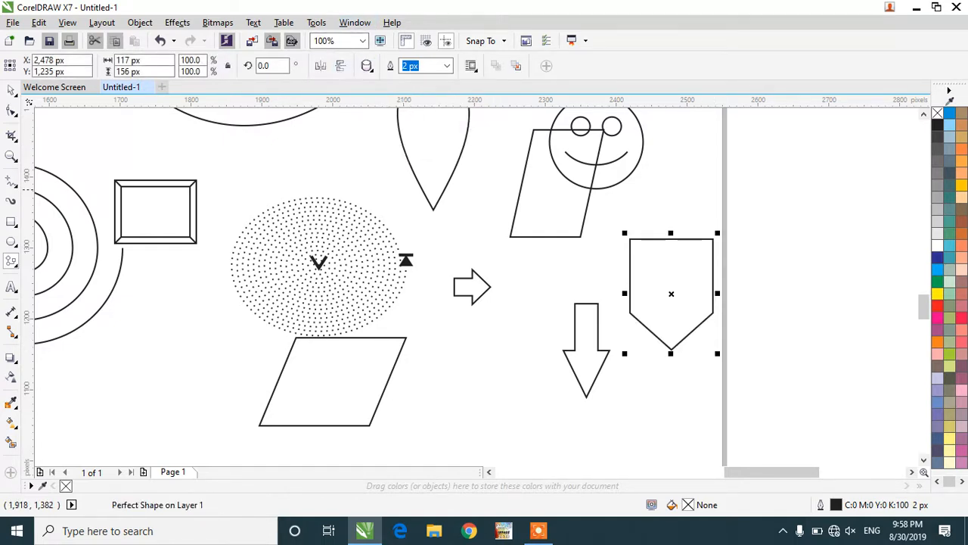
pyautogui.moveTo(245, 134); pyautogui.dragTo(330, 286)
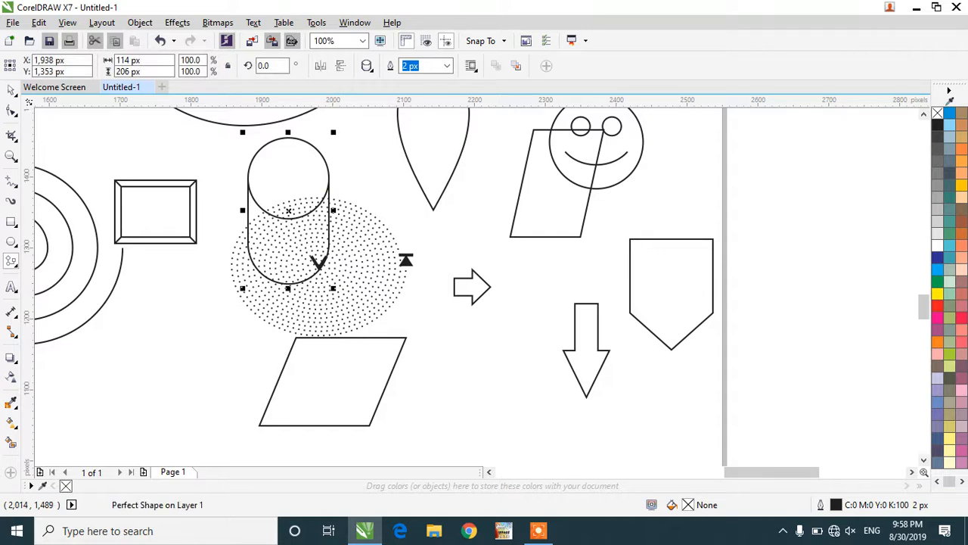
pyautogui.click(367, 66)
pyautogui.click(432, 148)
pyautogui.moveTo(426, 204); pyautogui.dragTo(524, 299)
# Step: Draw a wavy flowchart tape shape about 128 by 82 px below the bevelled rectangular frame
pyautogui.click(367, 66)
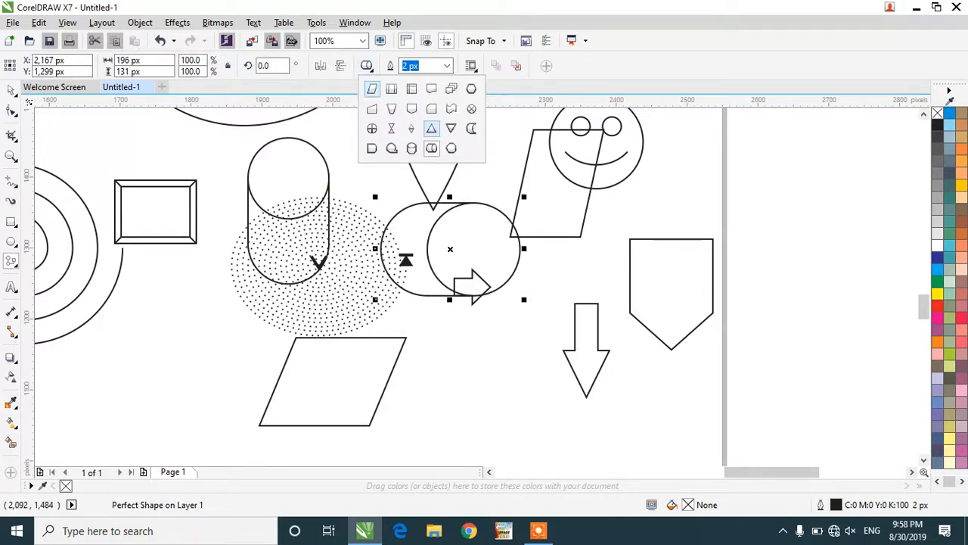
pyautogui.click(451, 109)
pyautogui.moveTo(144, 297); pyautogui.dragTo(236, 358)
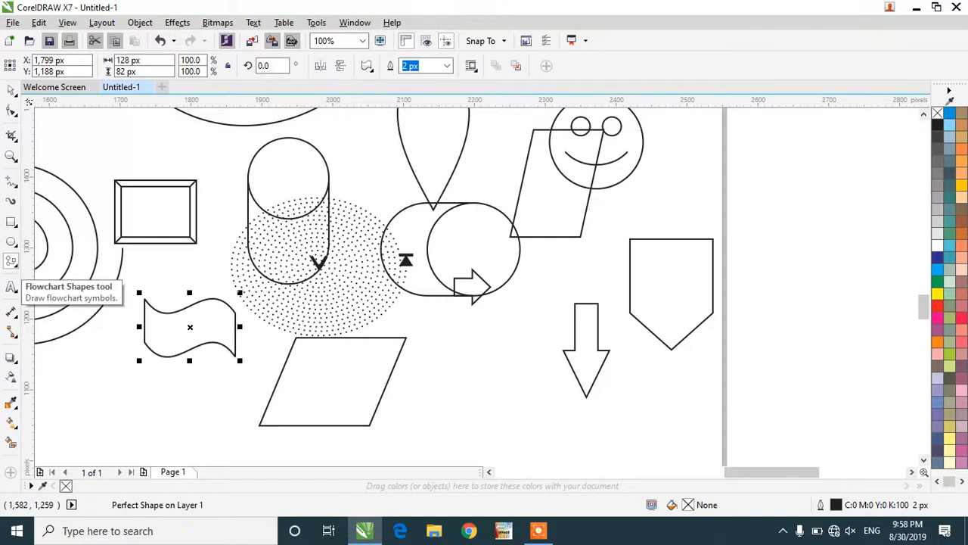
# Step: Draw a folded ribbon banner shape about 379 by 106 px below the down arrow
pyautogui.click(15, 265)
pyautogui.click(15, 291)
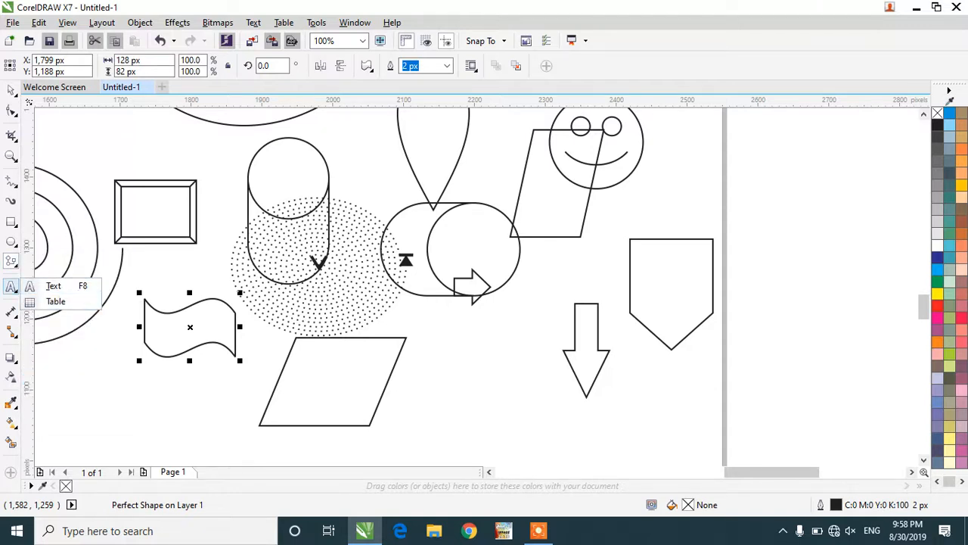
pyautogui.click(13, 262)
pyautogui.click(73, 395)
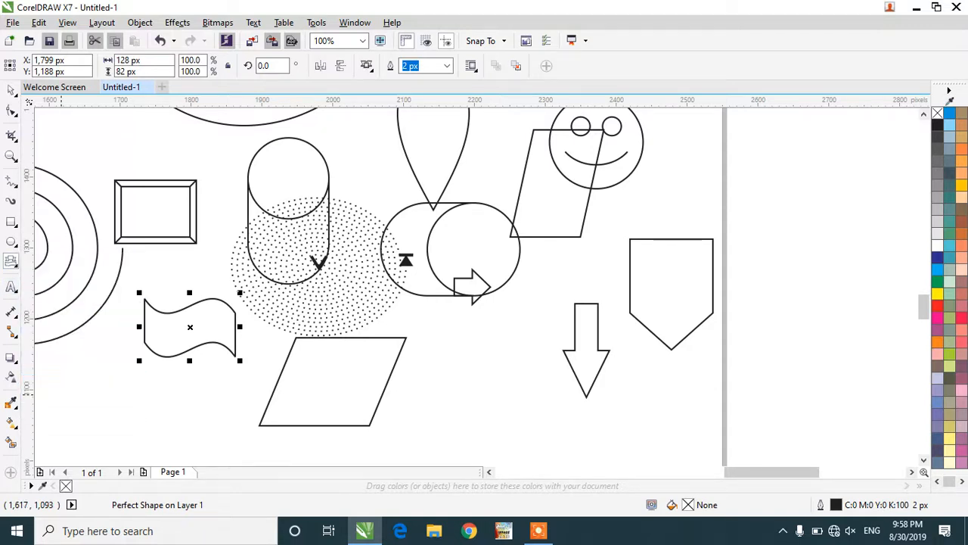
pyautogui.moveTo(444, 391)
pyautogui.mouseDown()
pyautogui.moveTo(484, 408)
pyautogui.moveTo(648, 422)
pyautogui.moveTo(704, 454)
pyautogui.moveTo(716, 478)
pyautogui.mouseUp()
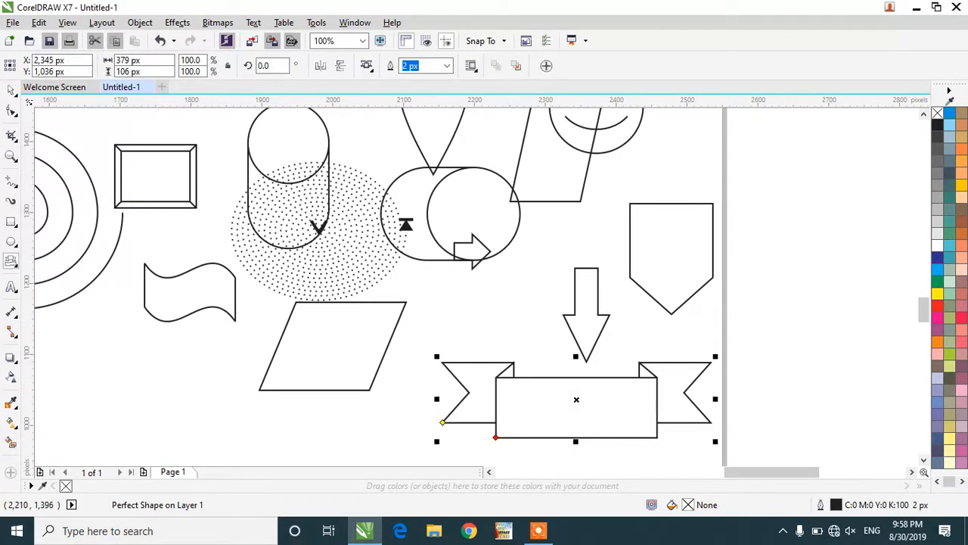
# Step: Draw a wavy banner shape about 272 by 130 px overlapping the lower edge of the flowchart parallelogram
pyautogui.click(446, 66)
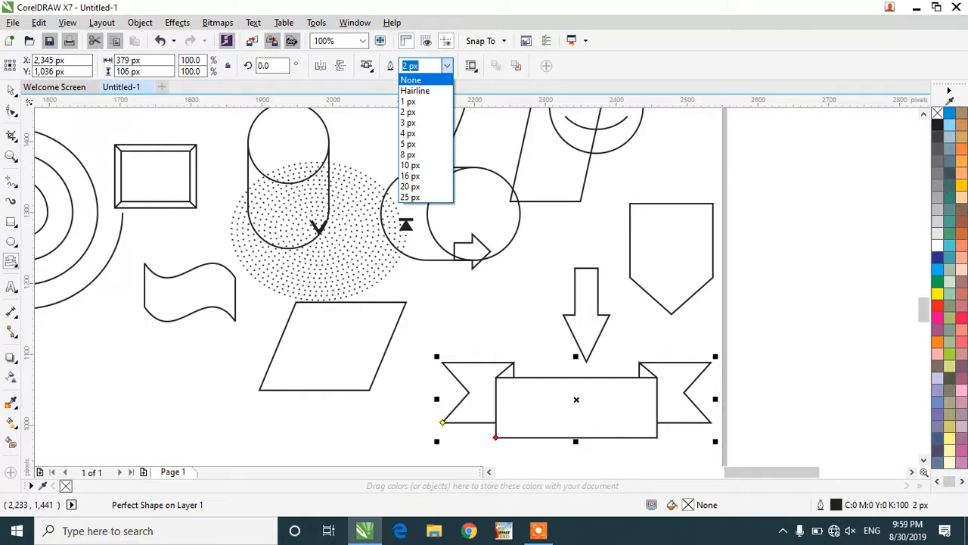
pyautogui.click(367, 66)
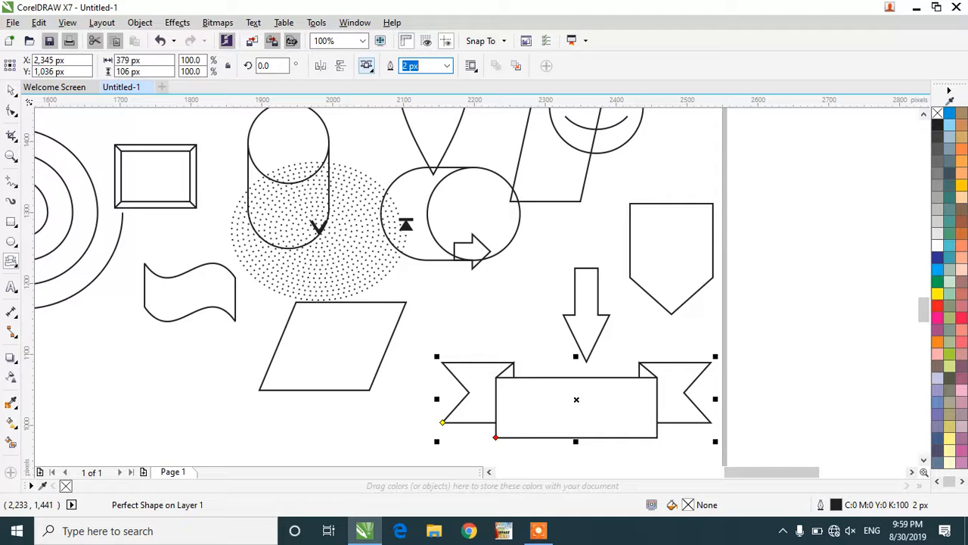
pyautogui.click(367, 66)
pyautogui.click(411, 89)
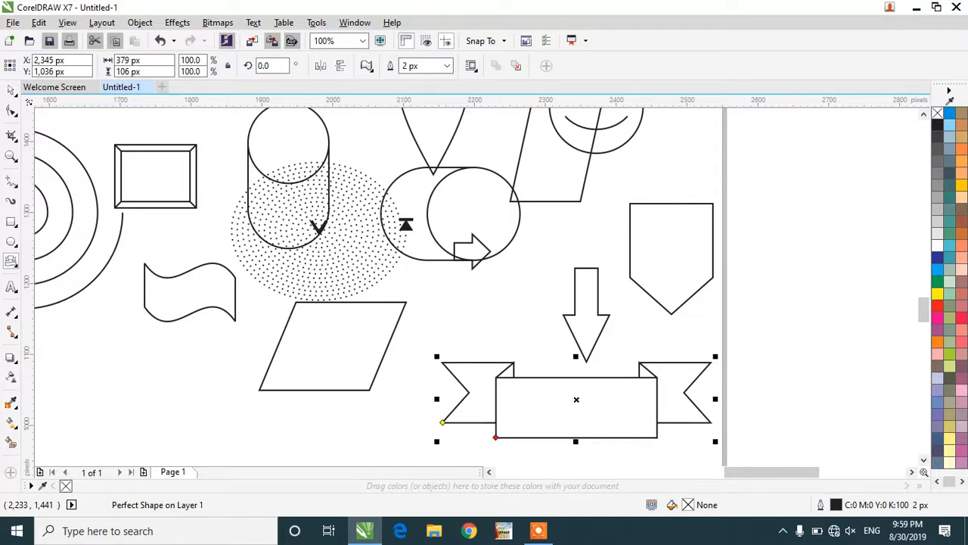
pyautogui.moveTo(177, 356)
pyautogui.mouseDown()
pyautogui.moveTo(325, 416)
pyautogui.moveTo(371, 450)
pyautogui.mouseUp()
# Step: Draw a ribbon banner with lowered tails about 435 by 189 px over the dotted spiral and a jagged burst about 244 by 215 px over the down arrow
pyautogui.click(367, 66)
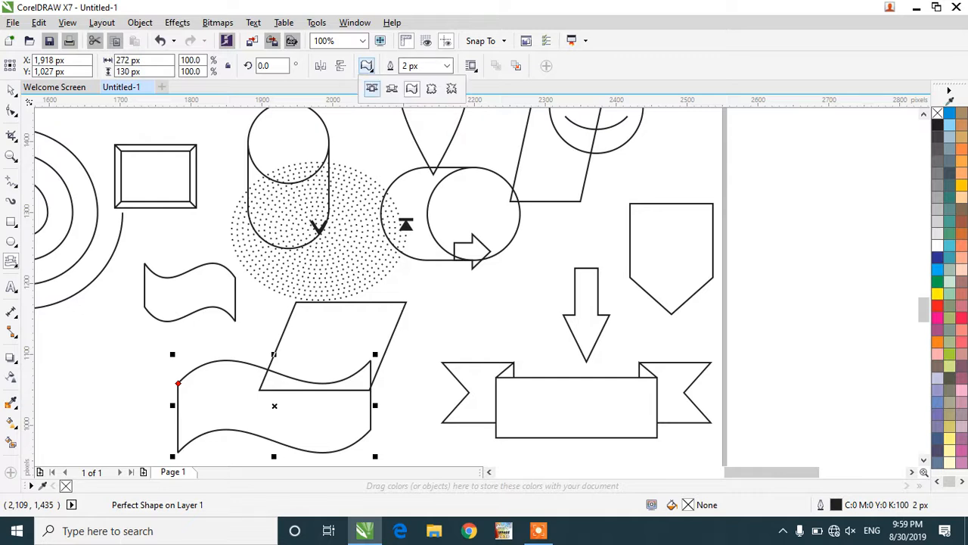
pyautogui.click(392, 89)
pyautogui.moveTo(203, 198); pyautogui.dragTo(522, 342)
pyautogui.click(367, 66)
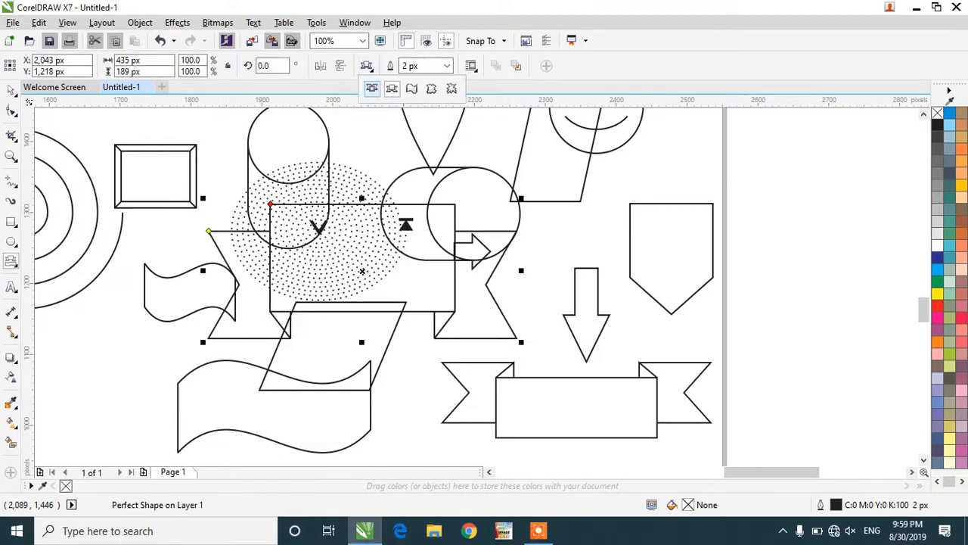
pyautogui.click(451, 89)
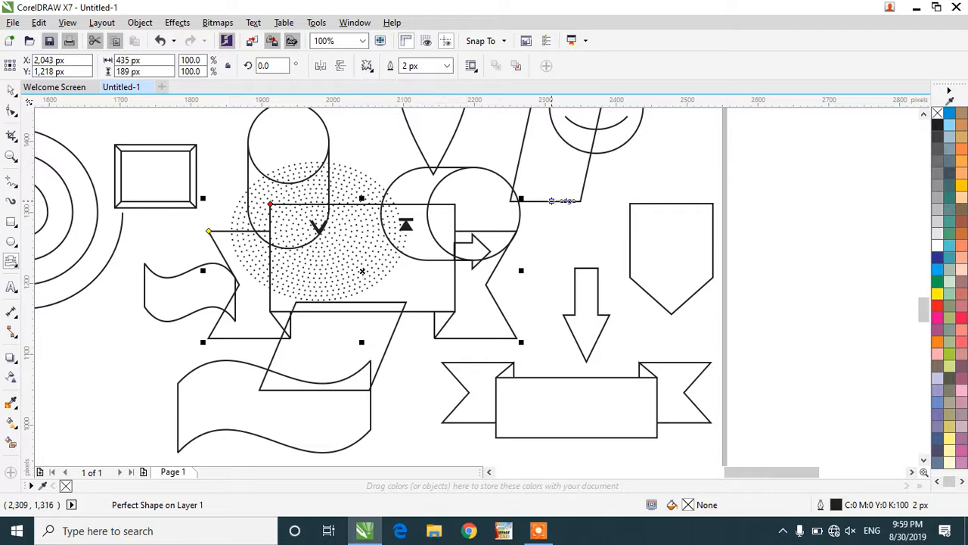
pyautogui.moveTo(557, 220); pyautogui.dragTo(732, 375)
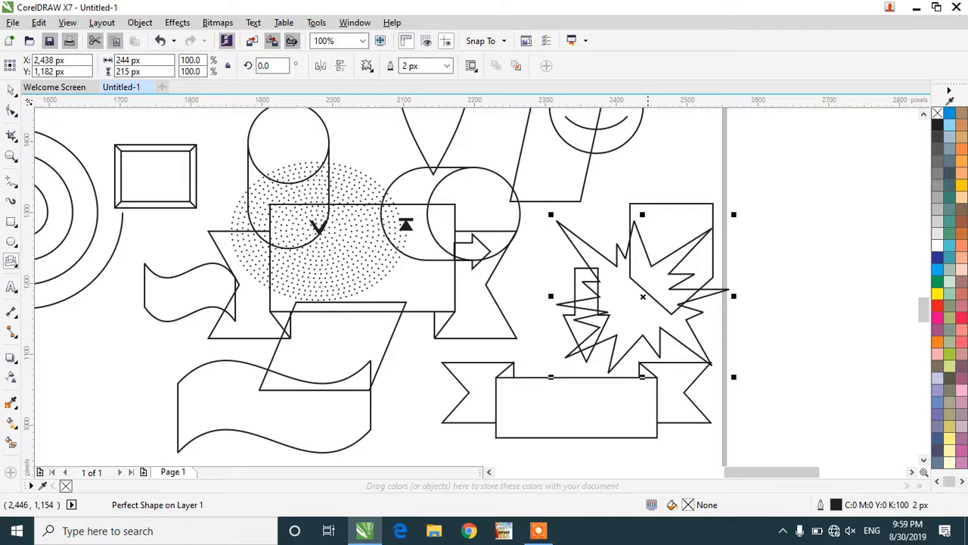
# Step: Select all the objects on the page and delete them
pyautogui.click(12, 89)
pyautogui.hotkey('ctrl', 'a')
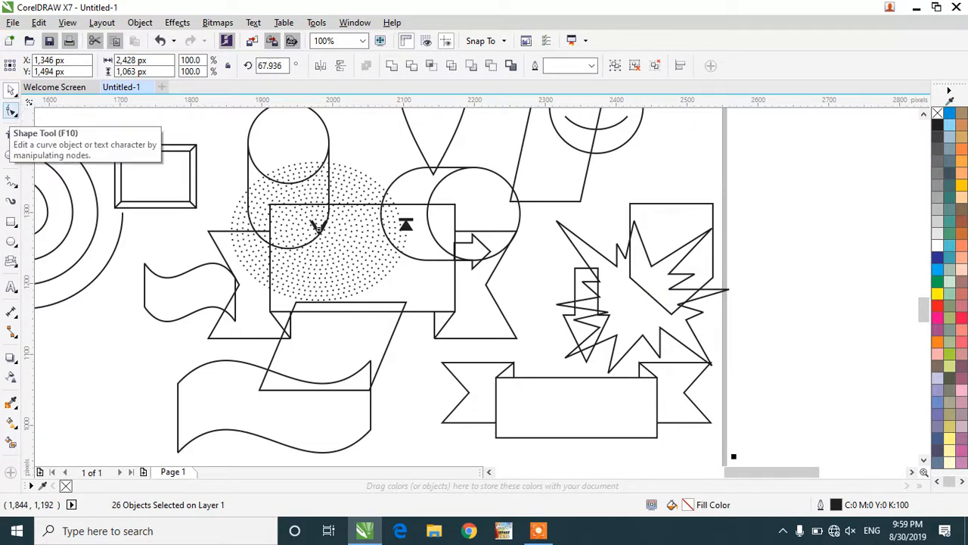
pyautogui.scroll(-2, 471, 256)
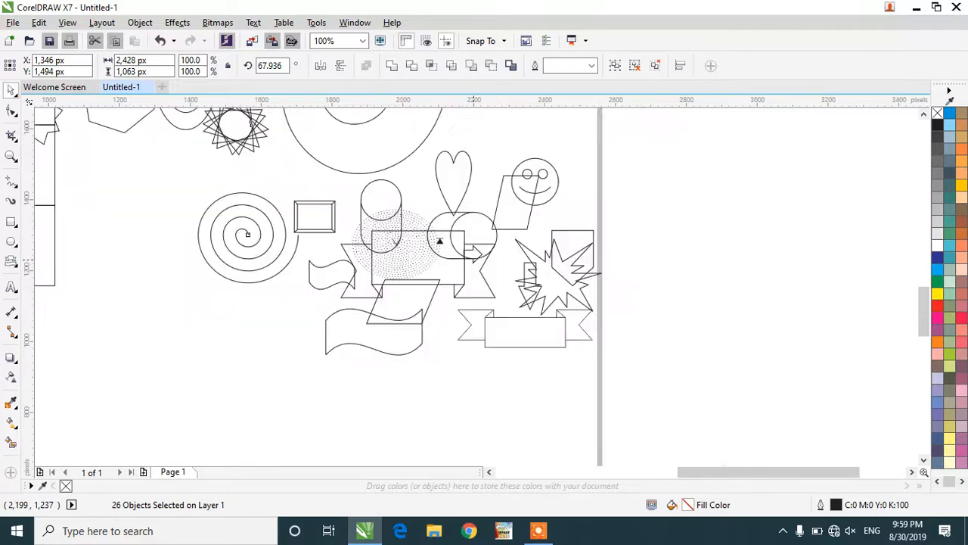
pyautogui.scroll(-2, 474, 265)
pyautogui.click(584, 146)
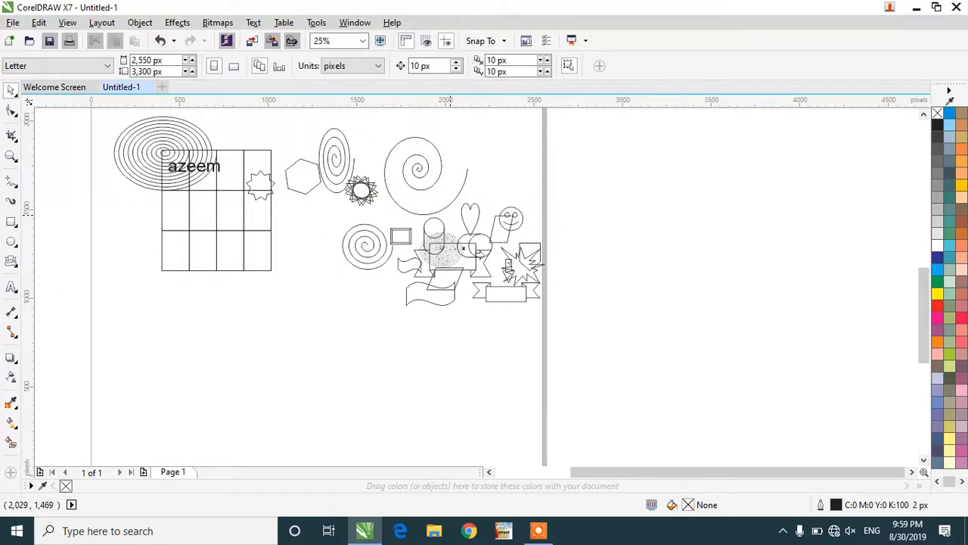
pyautogui.hotkey('ctrl', 'a')
pyautogui.press('Delete')
# Step: Draw two rectangular callout shapes side by side on the empty page, the second about 126 by 182 px
pyautogui.scroll(2, 273, 206)
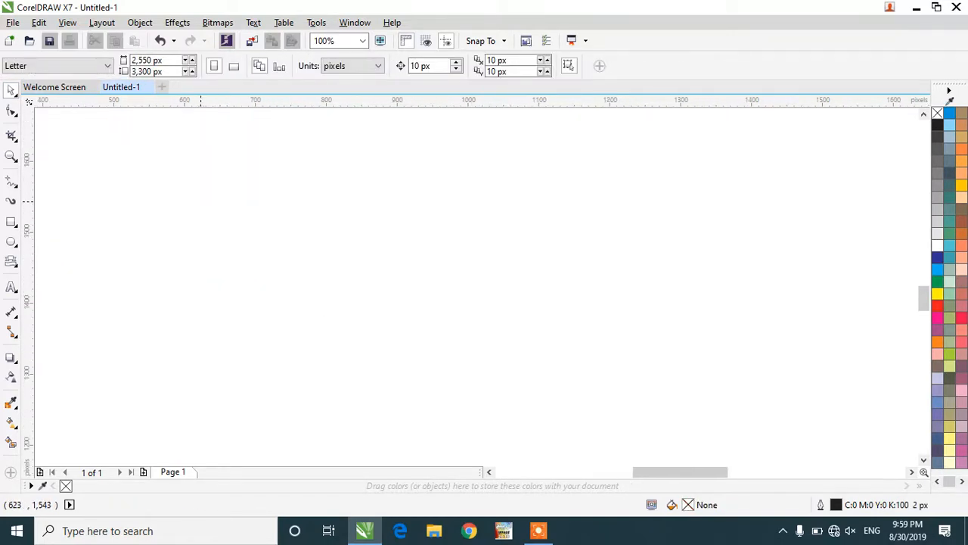
pyautogui.click(11, 261)
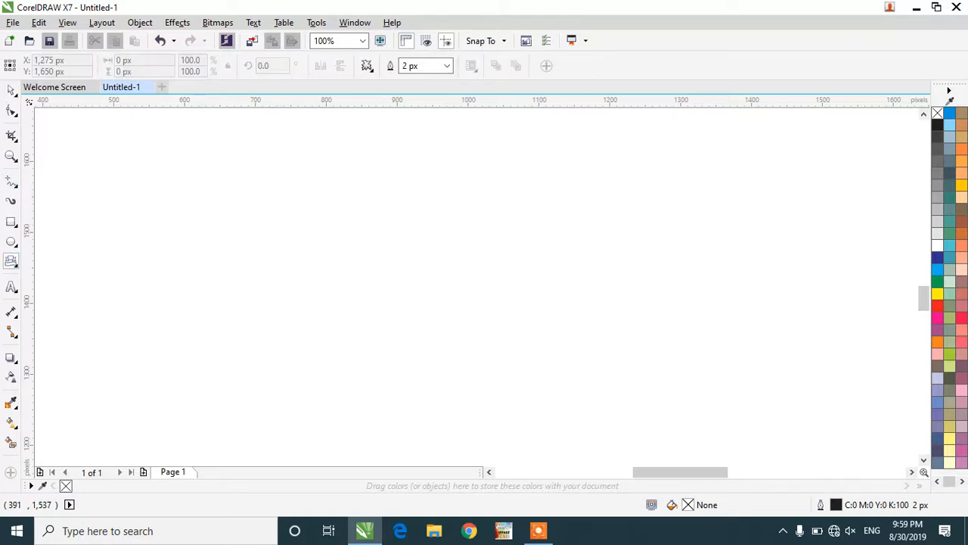
pyautogui.click(15, 265)
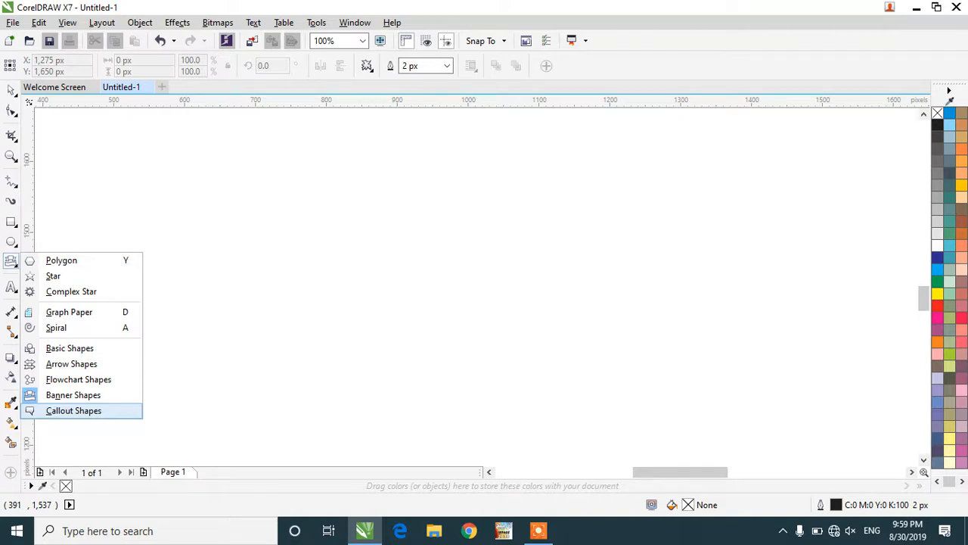
pyautogui.click(74, 410)
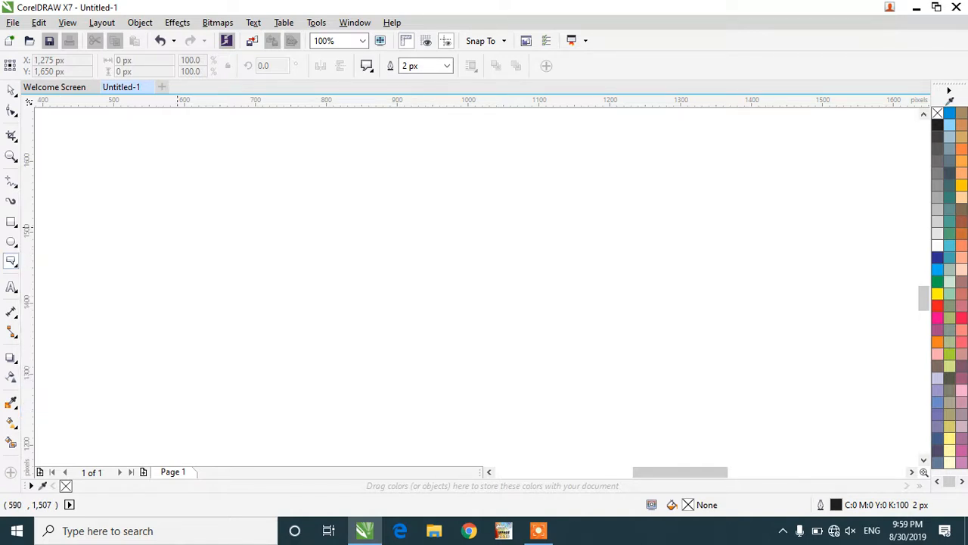
pyautogui.moveTo(177, 228); pyautogui.dragTo(319, 349)
pyautogui.moveTo(414, 229); pyautogui.dragTo(503, 358)
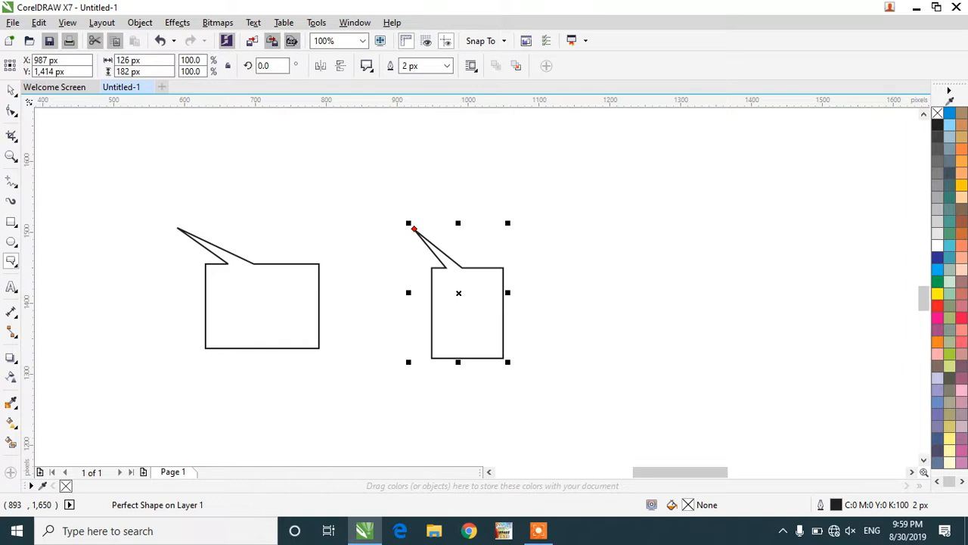
# Step: Draw a line callout about 145 by 174 px above the second rectangular callout and a cloud thought bubble about 294 by 156 px above the first
pyautogui.click(367, 66)
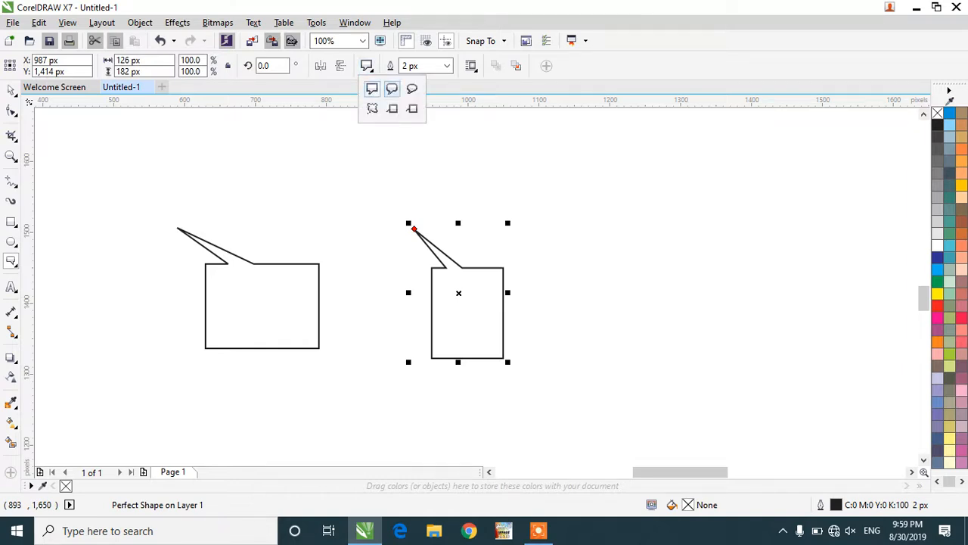
pyautogui.click(392, 108)
pyautogui.moveTo(445, 142); pyautogui.dragTo(547, 264)
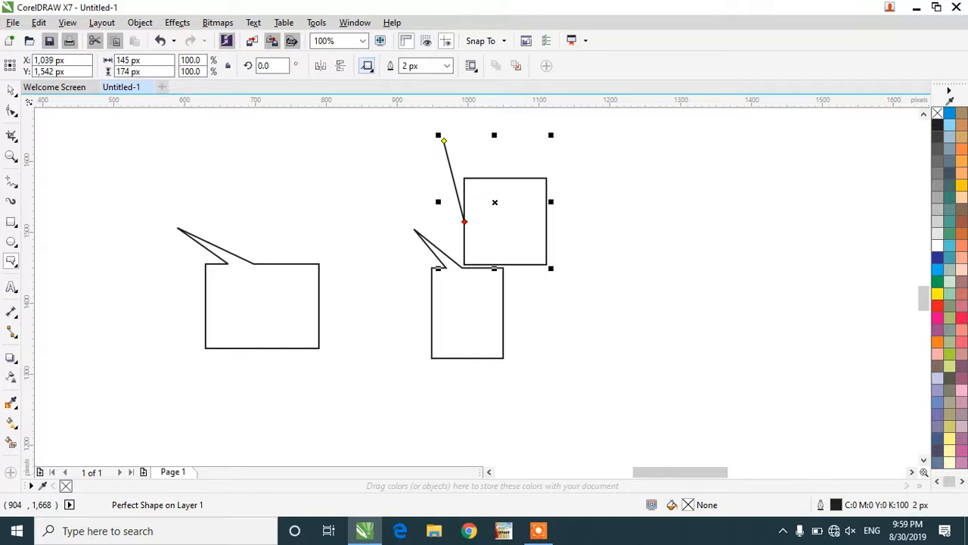
pyautogui.click(367, 66)
pyautogui.click(370, 108)
pyautogui.moveTo(338, 144); pyautogui.dragTo(132, 252)
# Step: Draw a round callout about 114 by 163 px between the two rectangular callouts, and minimize the program window
pyautogui.click(367, 66)
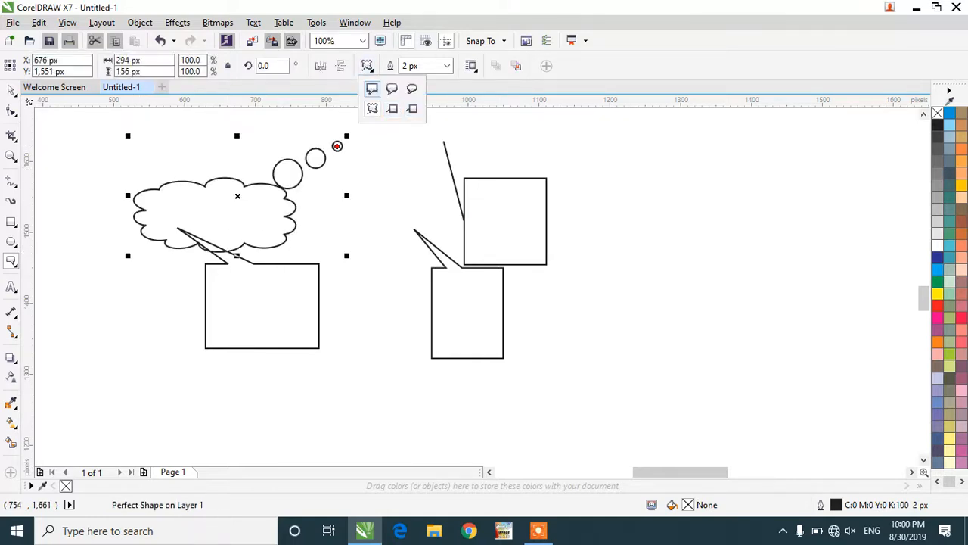
pyautogui.click(412, 88)
pyautogui.moveTo(379, 204); pyautogui.dragTo(447, 322)
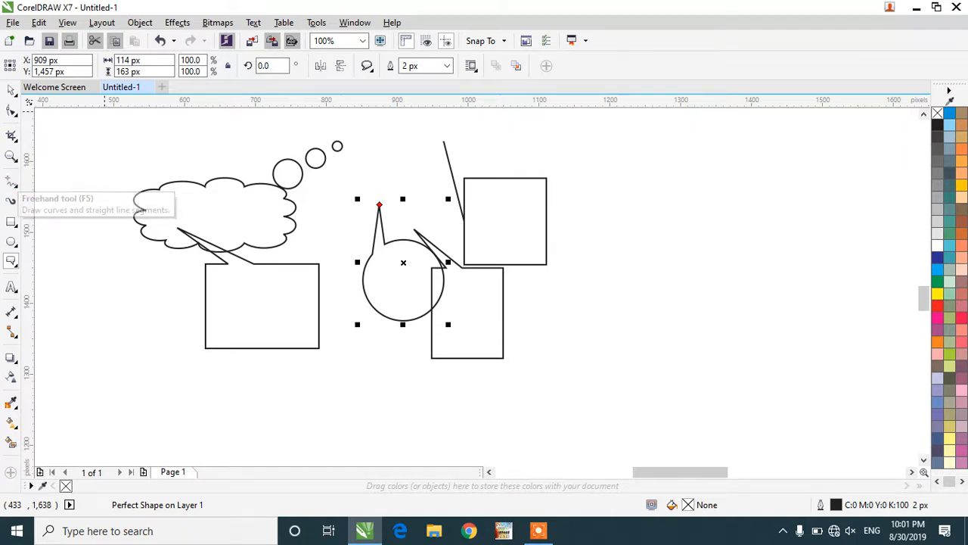
pyautogui.click(917, 7)
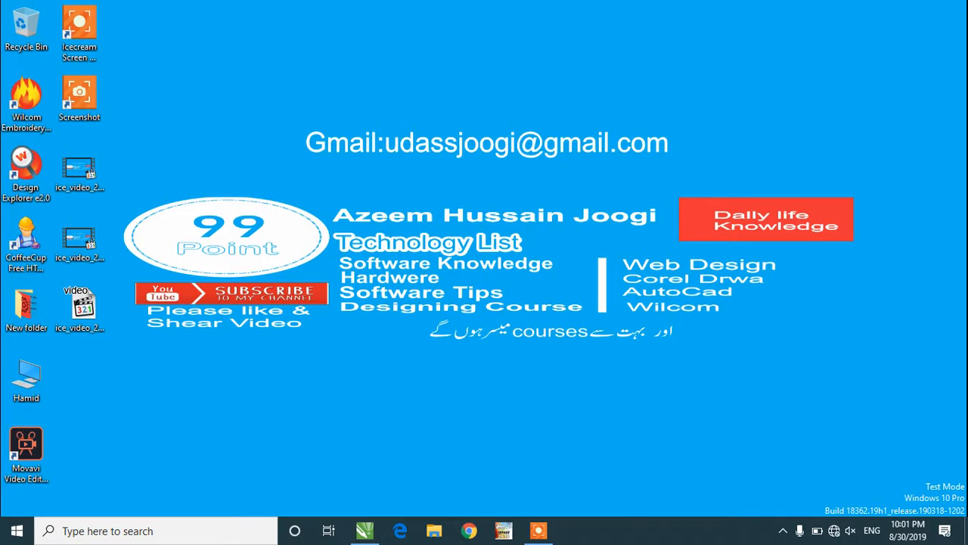